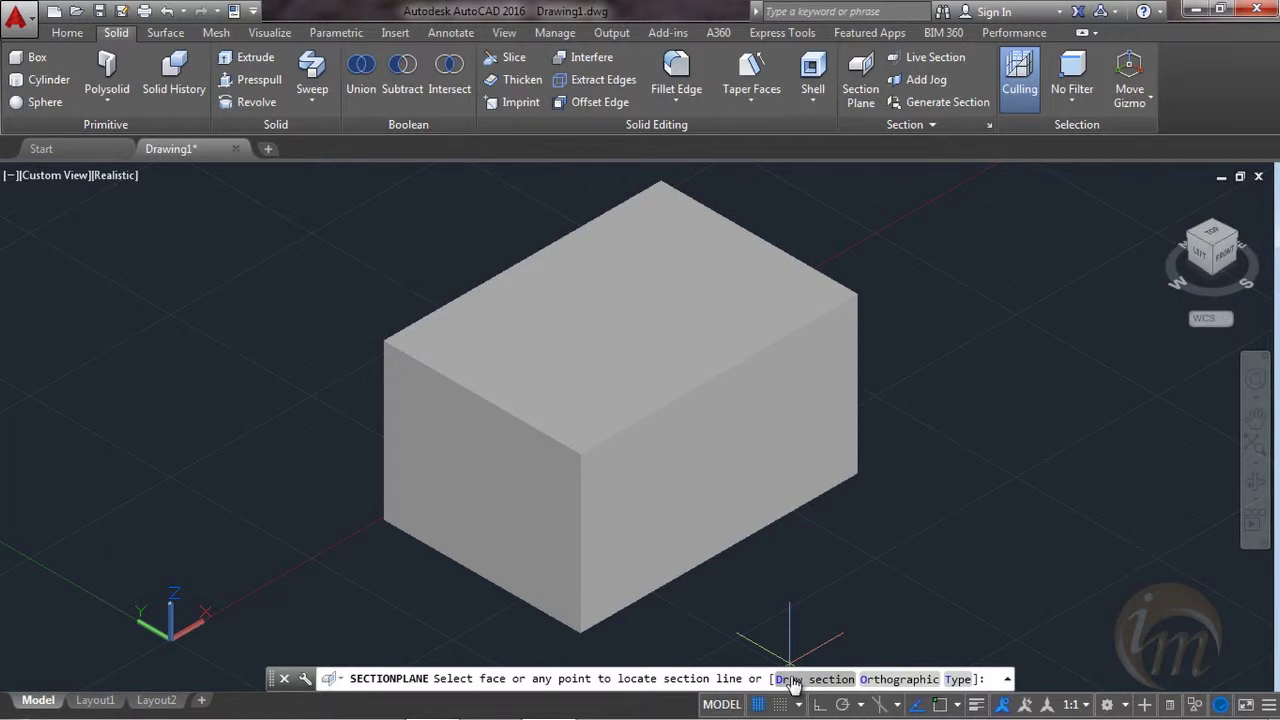
# Draw a stepped section line across the box in the top view, with the section viewing direction towards the box's upper edge
pyautogui.click(789, 680)
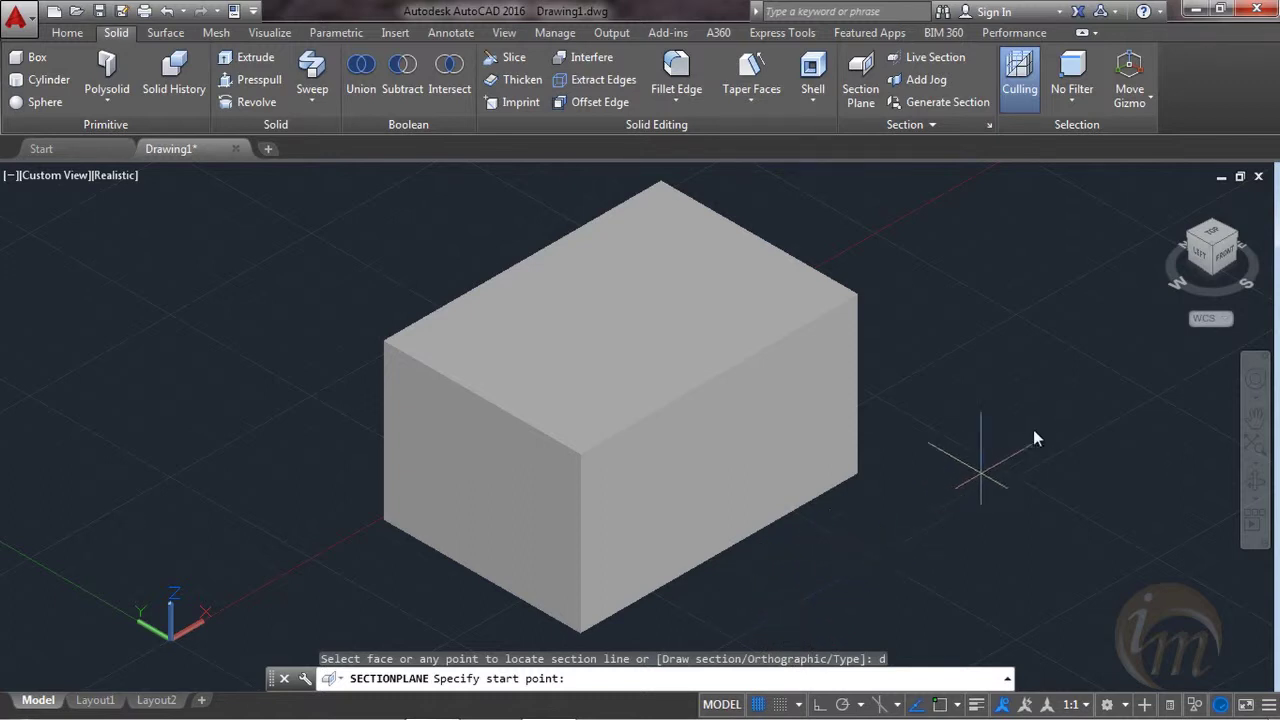
pyautogui.click(1215, 234)
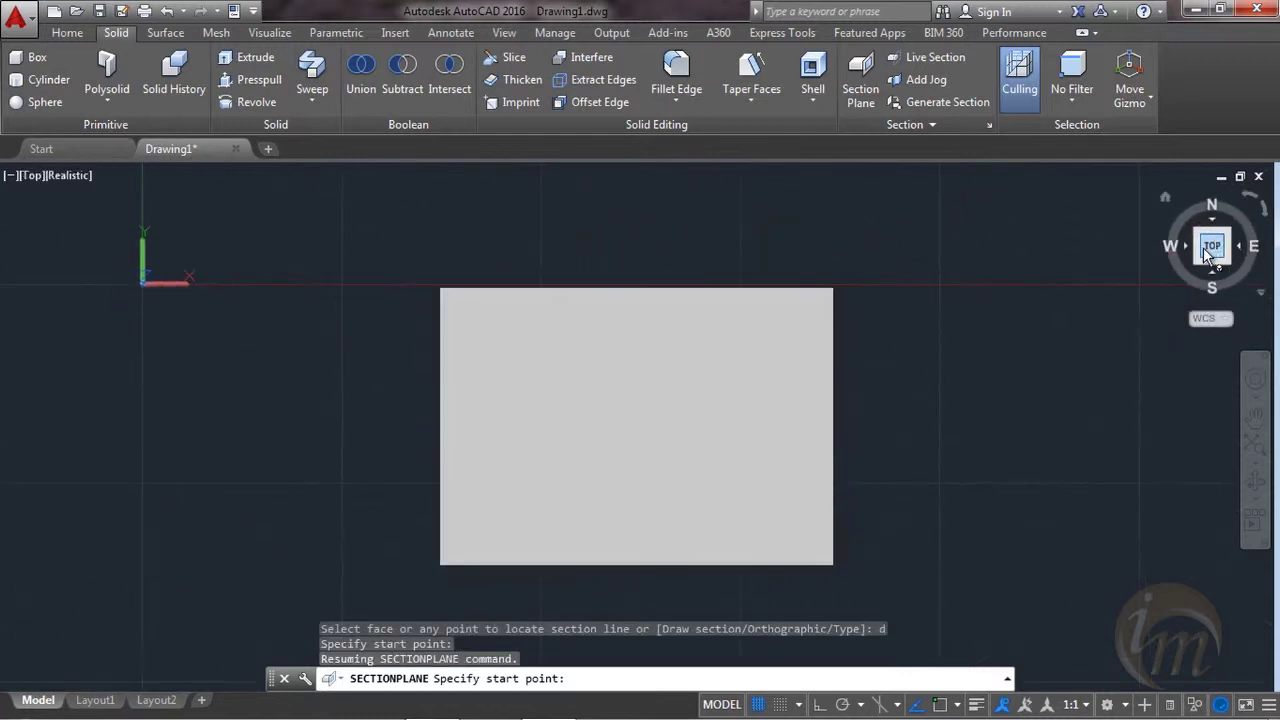
pyautogui.click(362, 373)
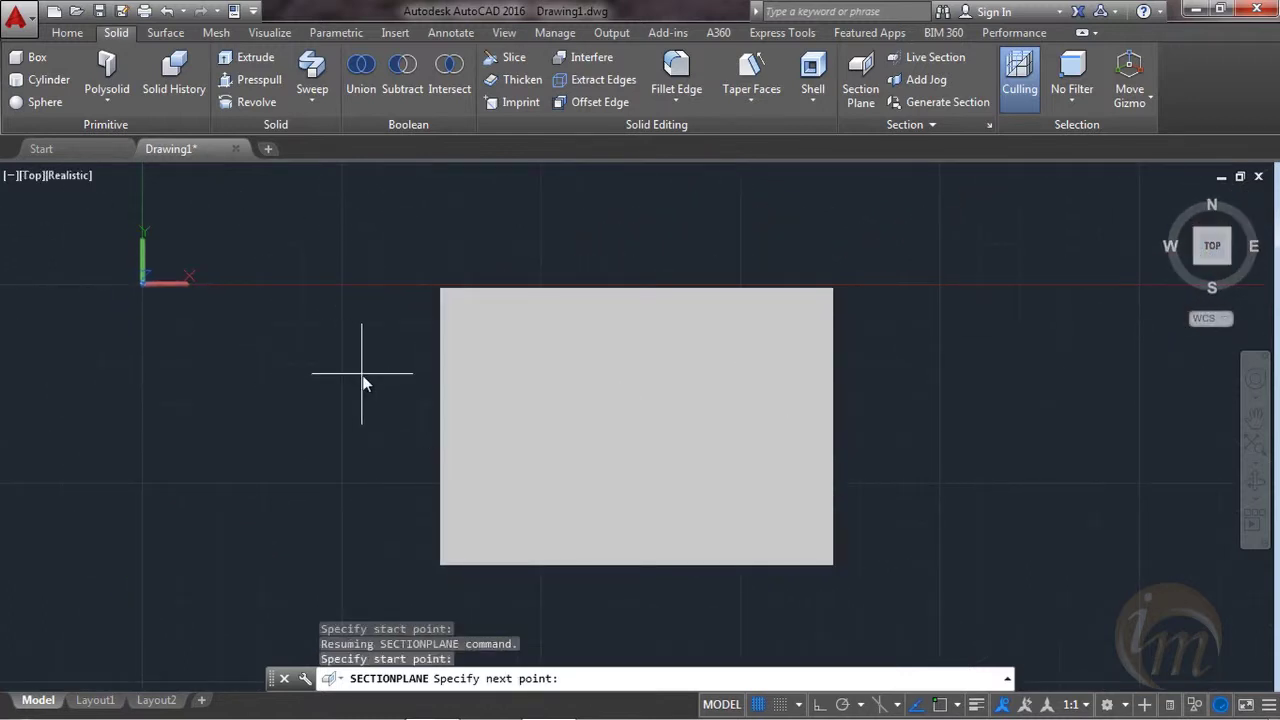
pyautogui.click(544, 373)
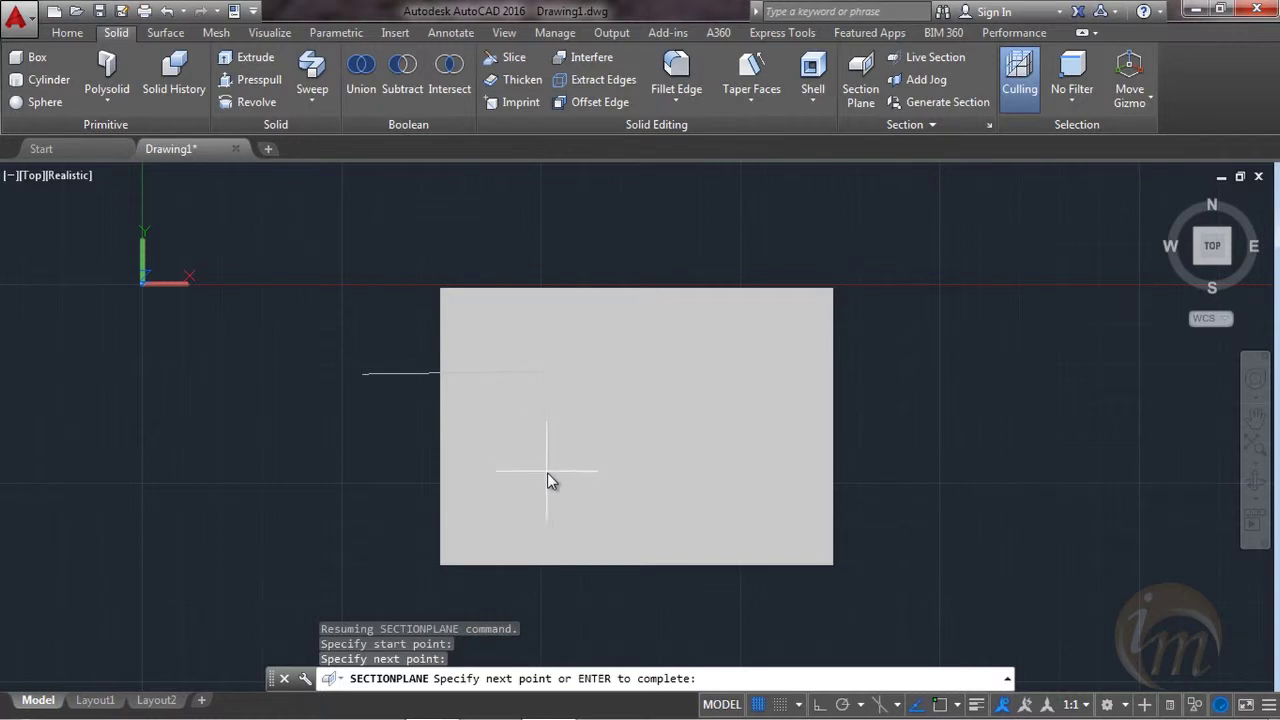
pyautogui.click(884, 432)
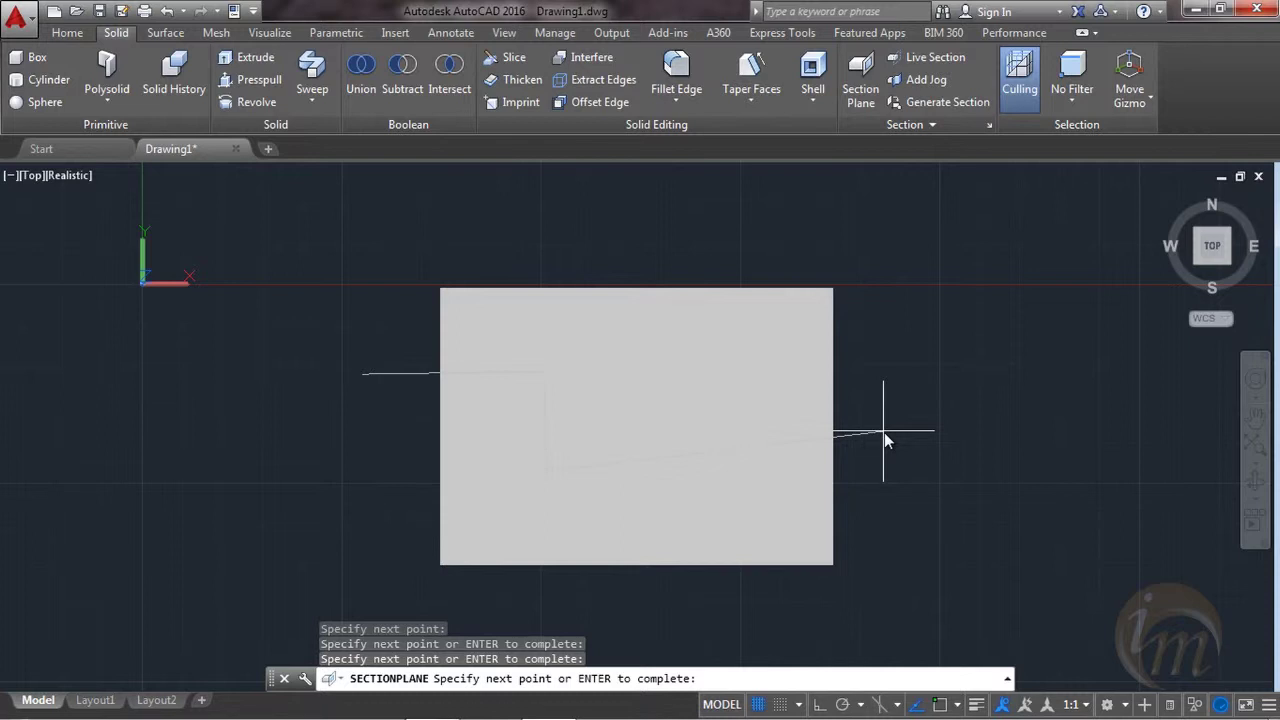
pyautogui.press('Return')
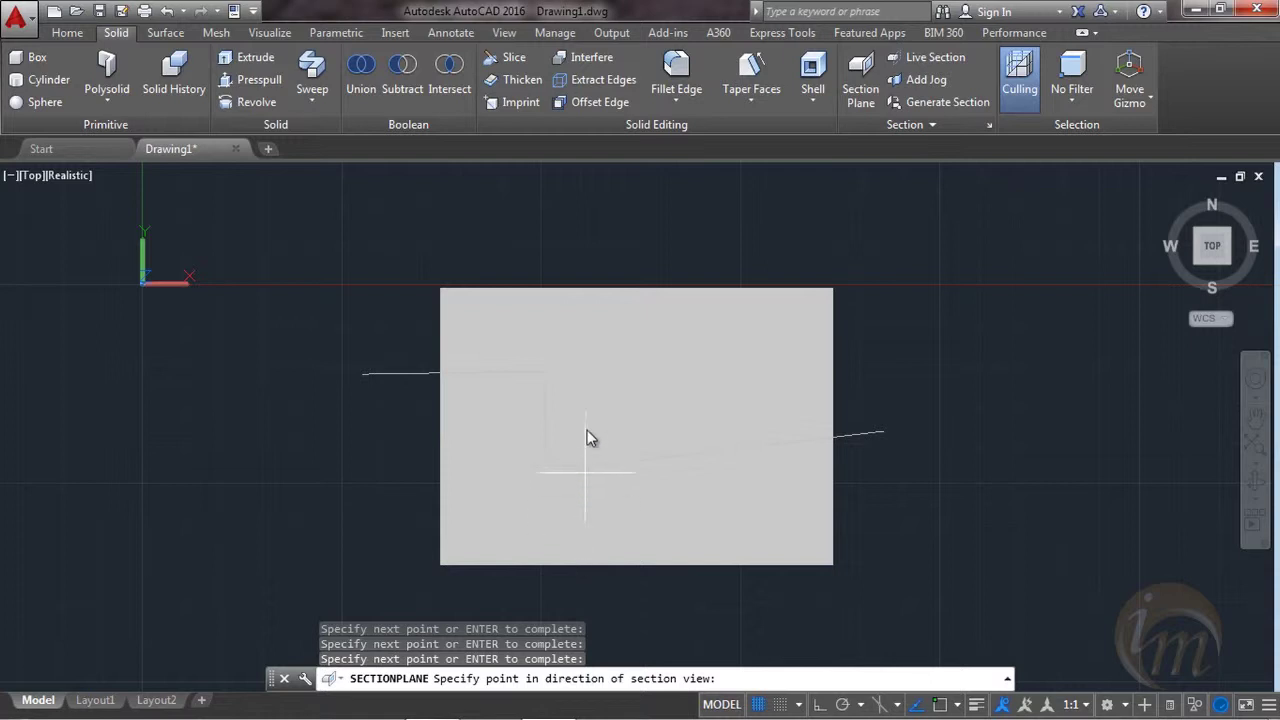
pyautogui.click(590, 345)
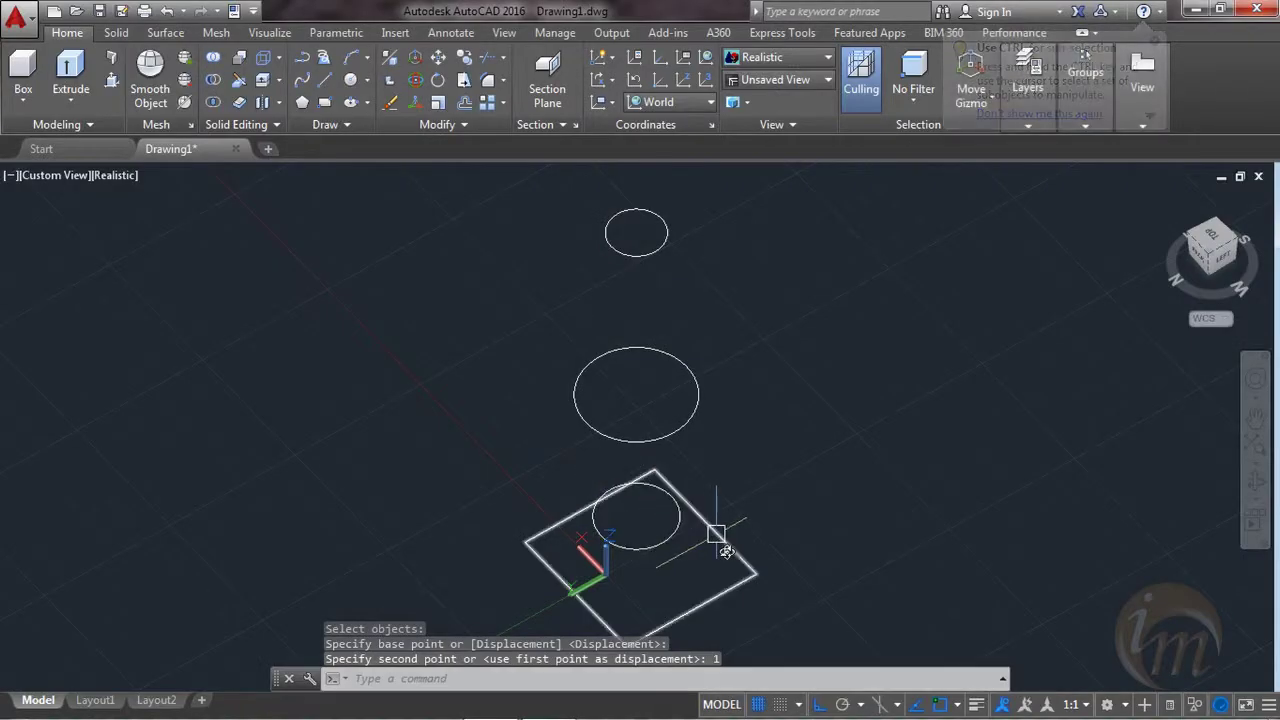
# Start a loft with the closed profiles creation mode set to Surface
pyautogui.keyDown('shift'); pyautogui.moveTo(714, 529); pyautogui.dragTo(671, 480, button='middle'); pyautogui.keyUp('shift')
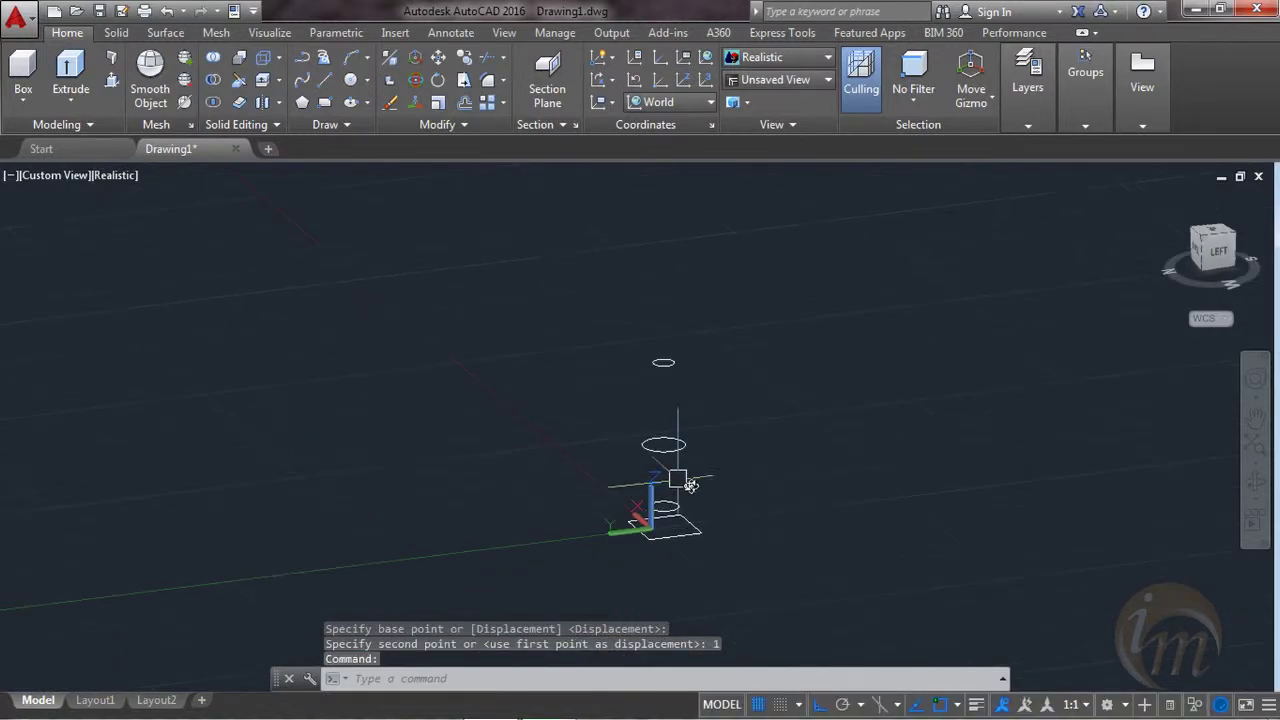
pyautogui.scroll(4, 677, 505)
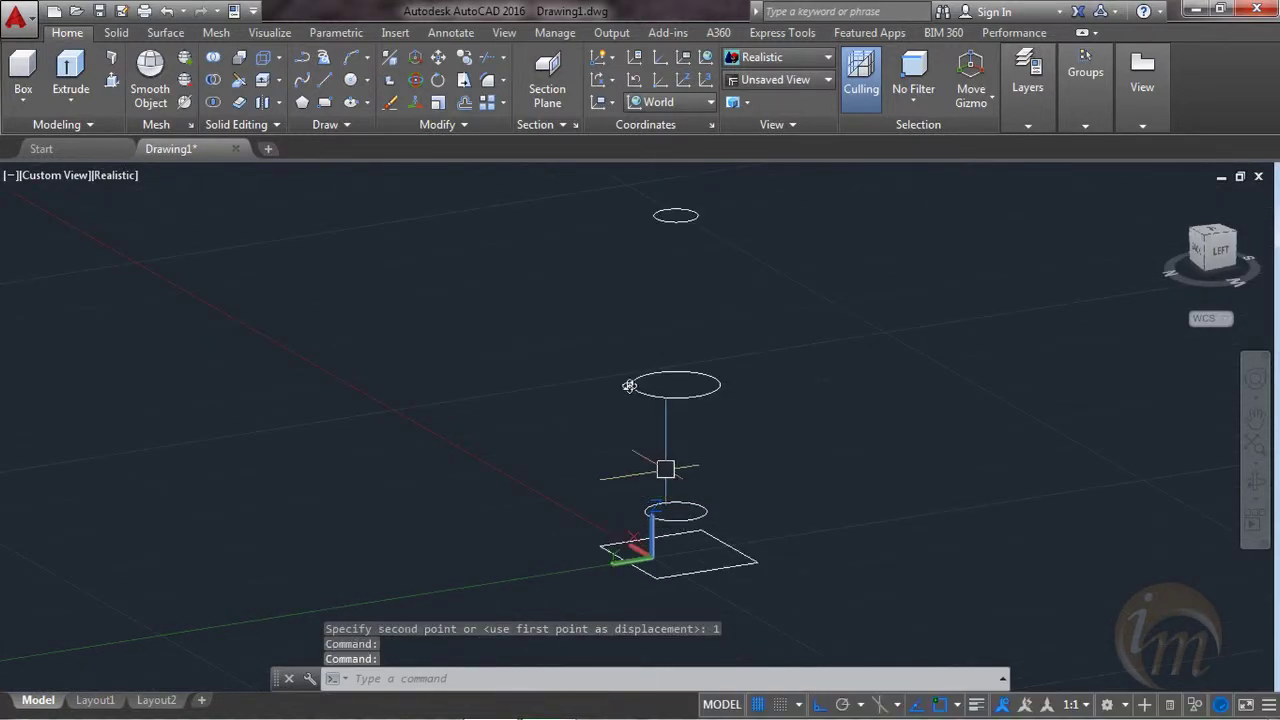
pyautogui.click(157, 32)
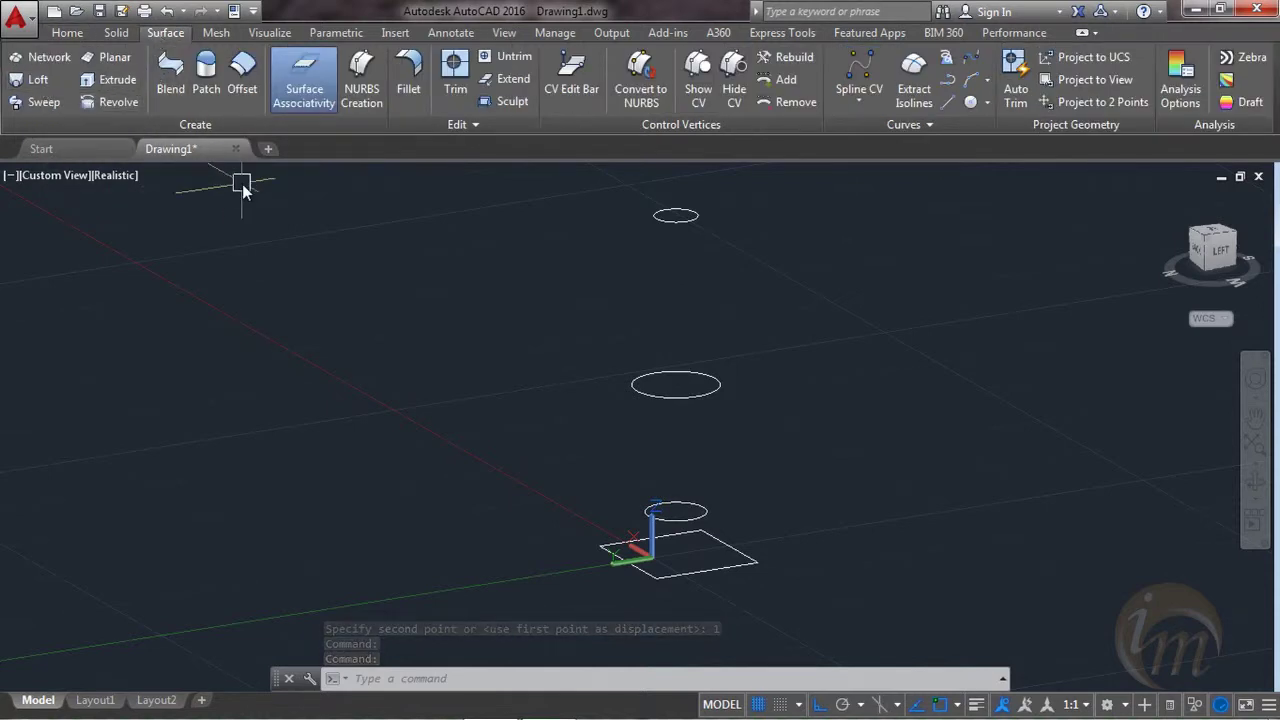
pyautogui.write('LOFT')
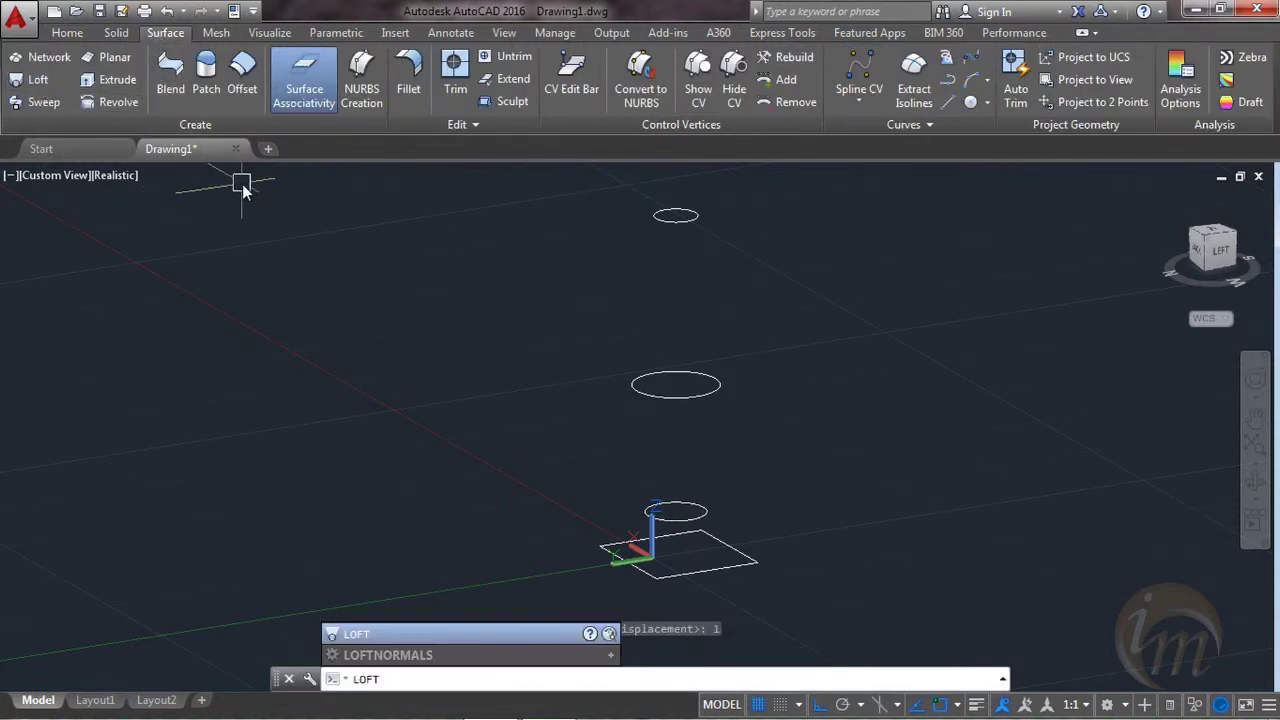
pyautogui.press('Return')
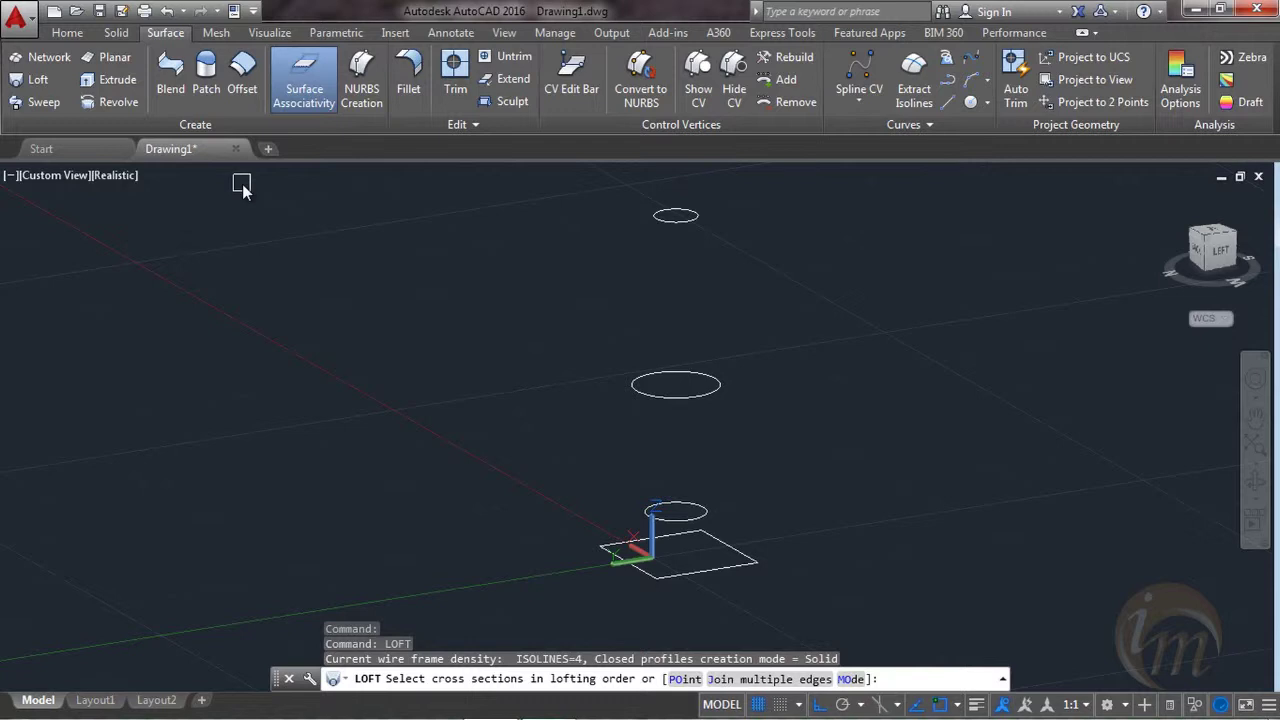
pyautogui.write('mo')
pyautogui.press('Return')
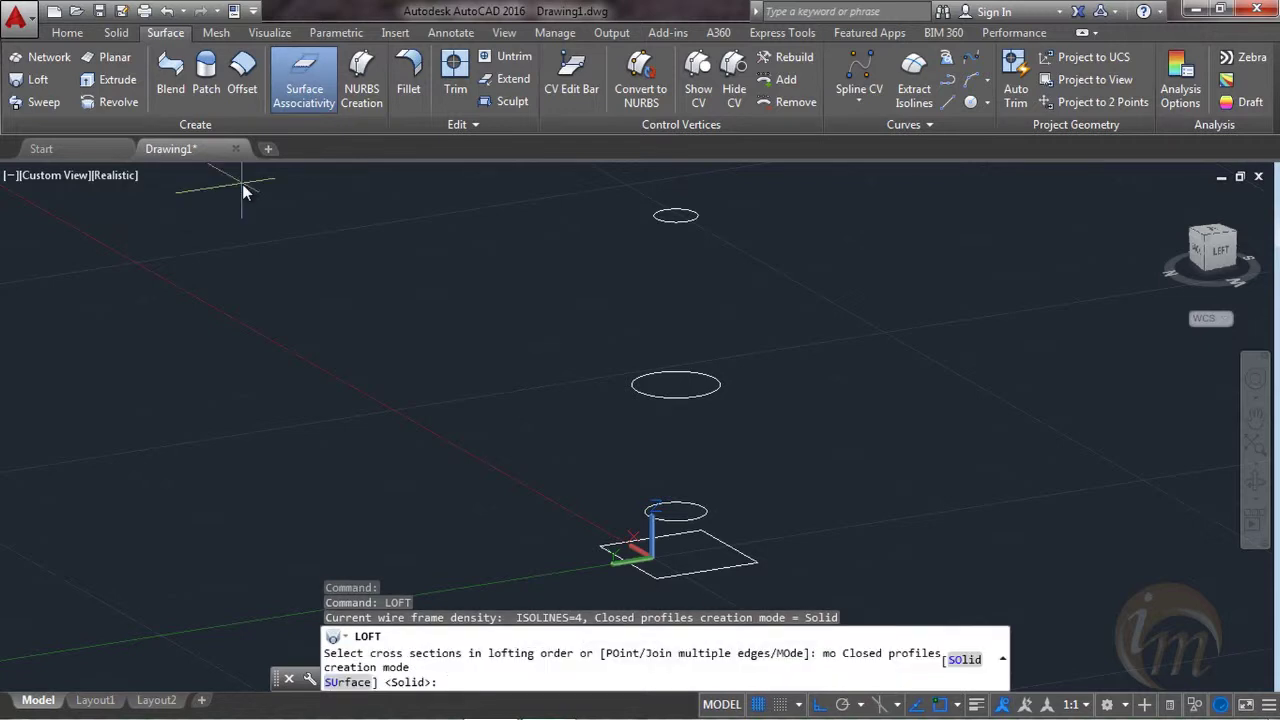
pyautogui.write('su')
pyautogui.press('Return')
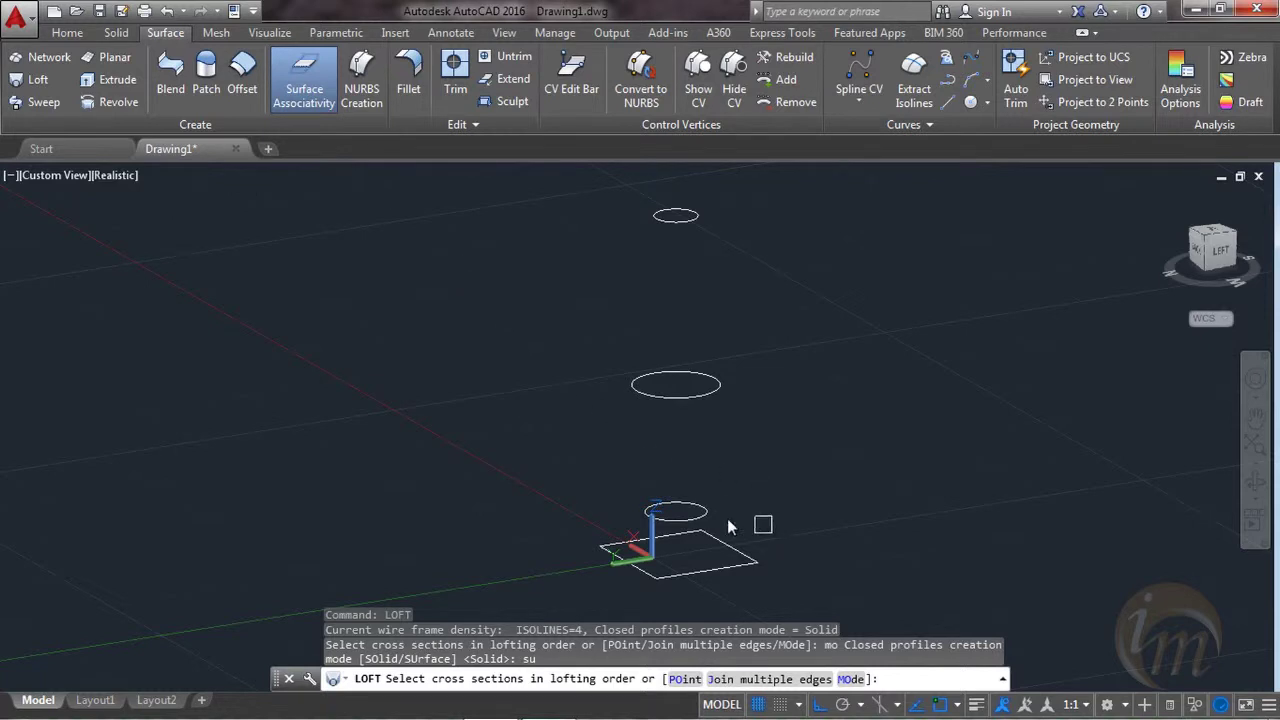
# Loft through the three circles from the highest to the lowest, ending at the square base profile
pyautogui.click(692, 216)
pyautogui.click(716, 383)
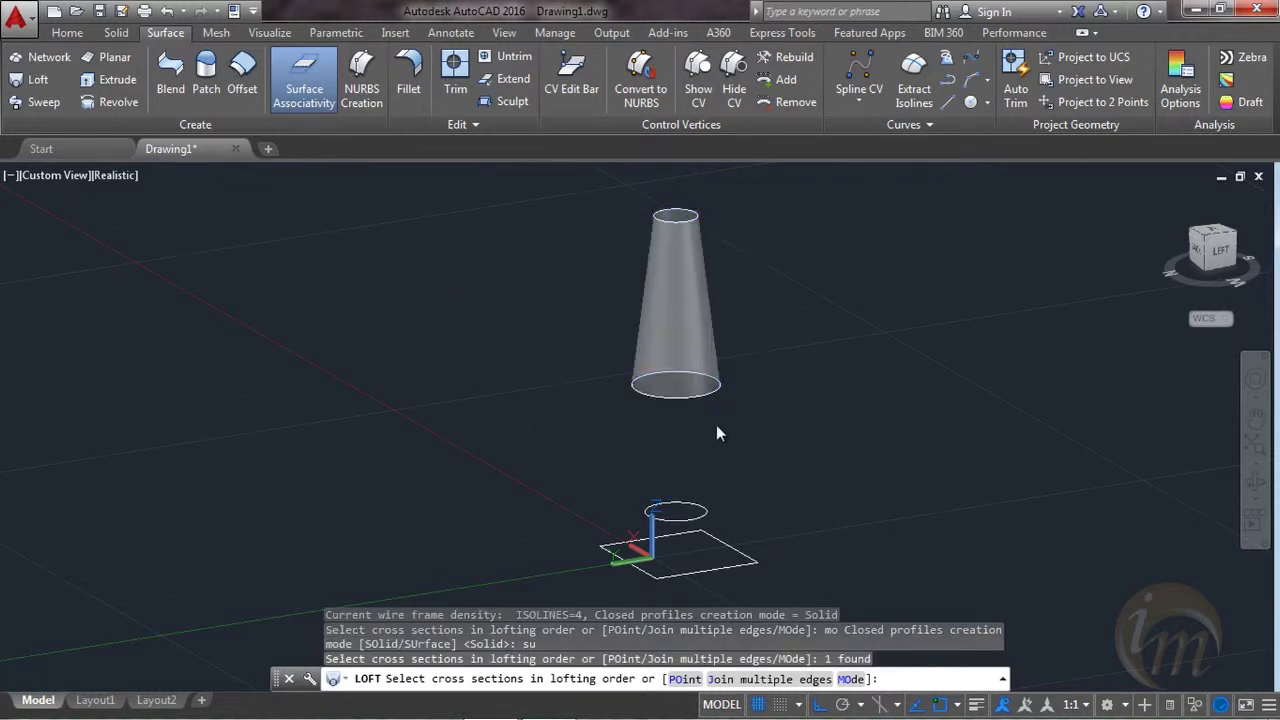
pyautogui.click(696, 516)
pyautogui.click(738, 551)
pyautogui.moveTo(836, 504); pyautogui.dragTo(866, 484, button='middle')
pyautogui.press('Escape')
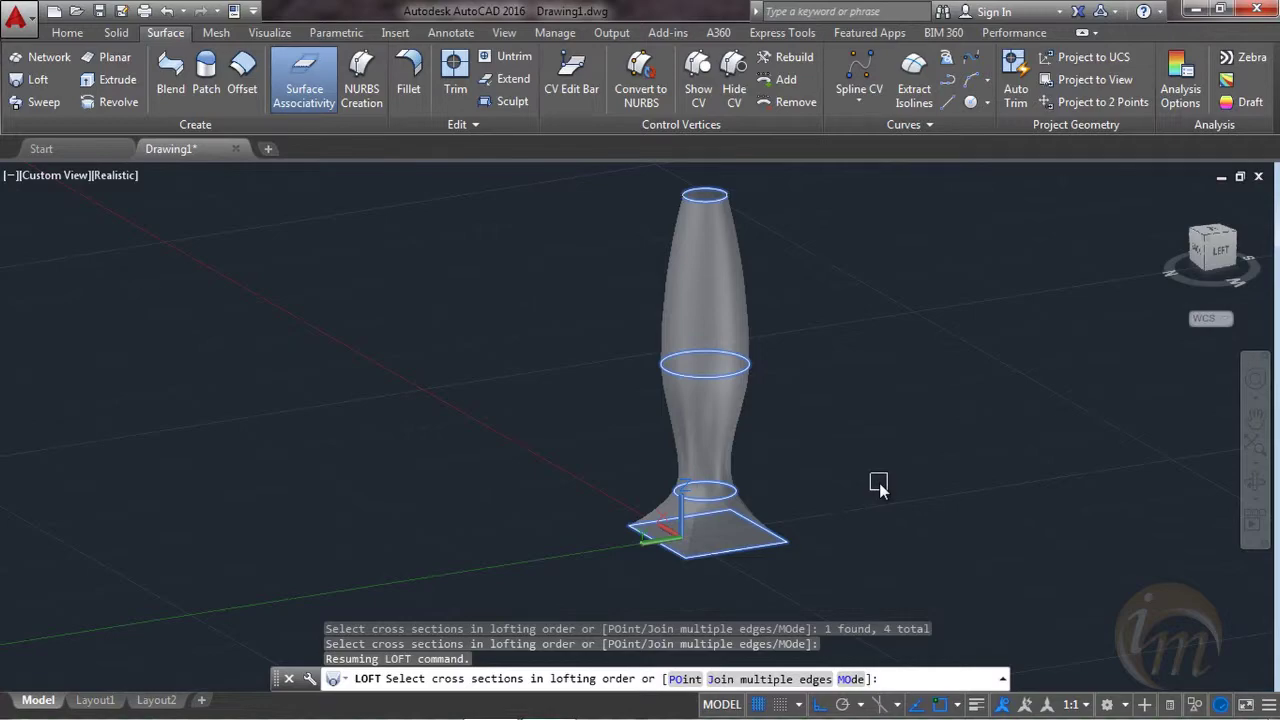
pyautogui.press('Return')
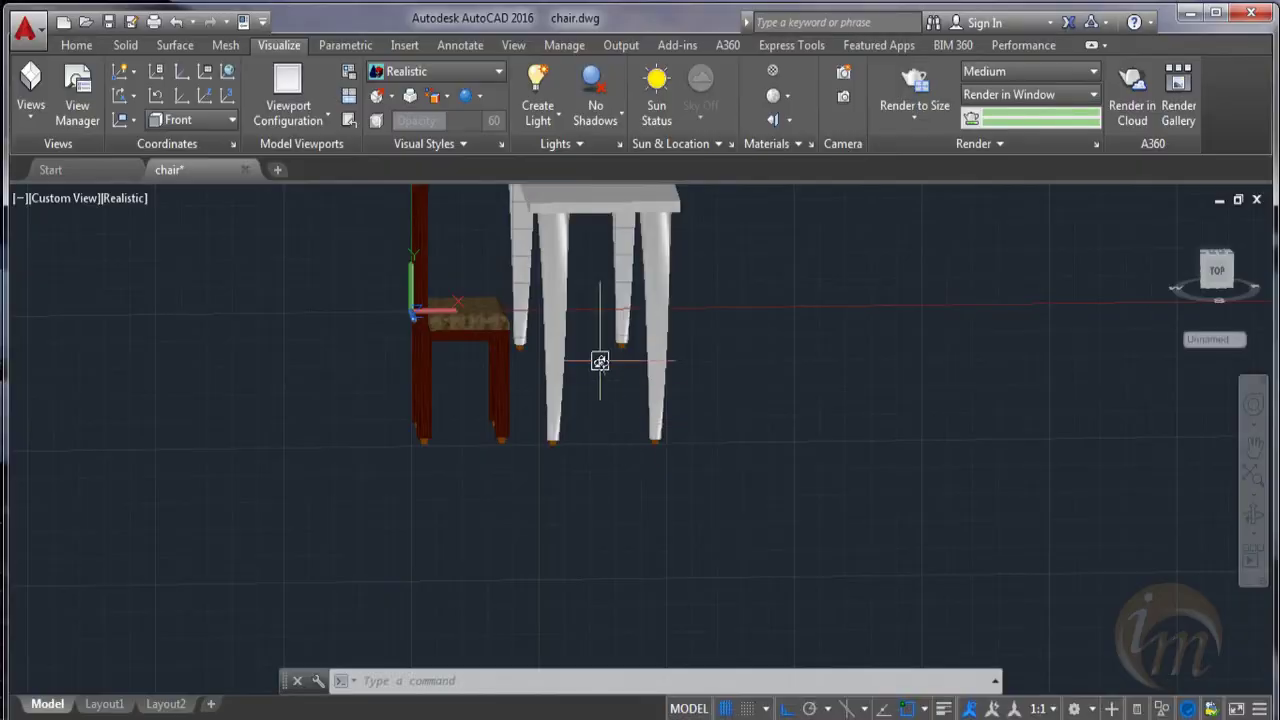
# Open the Materials Browser and add Paneling 1 from the Wood library to the document materials
pyautogui.keyDown('shift'); pyautogui.moveTo(597, 363); pyautogui.dragTo(630, 545, button='middle'); pyautogui.keyUp('shift')
pyautogui.write('r')
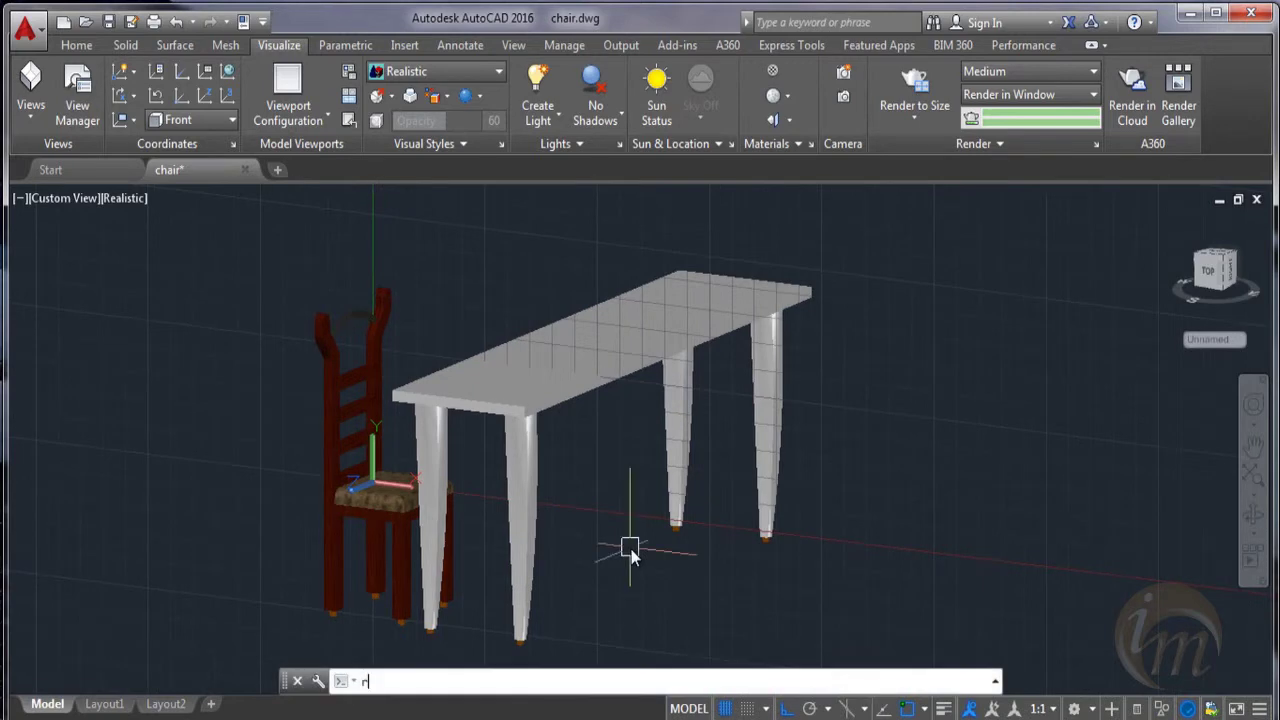
pyautogui.write('mat')
pyautogui.press('Return')
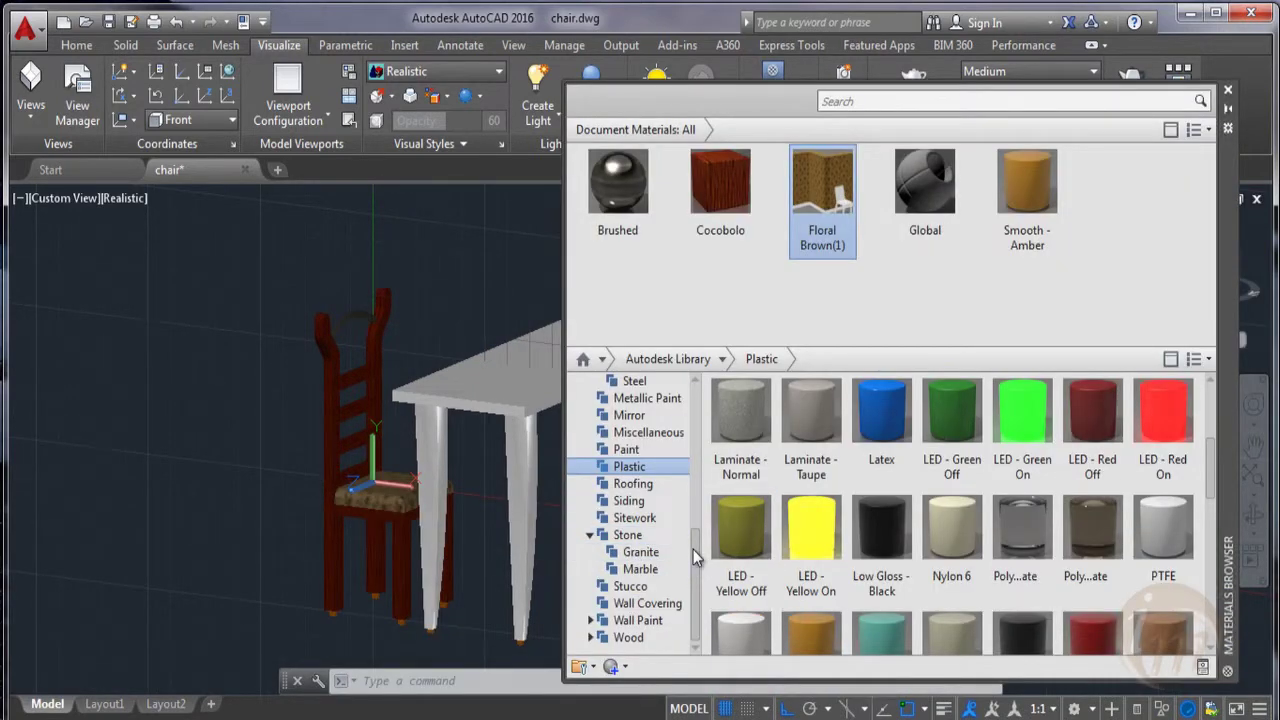
pyautogui.click(684, 636)
pyautogui.scroll(-1, 1160, 560)
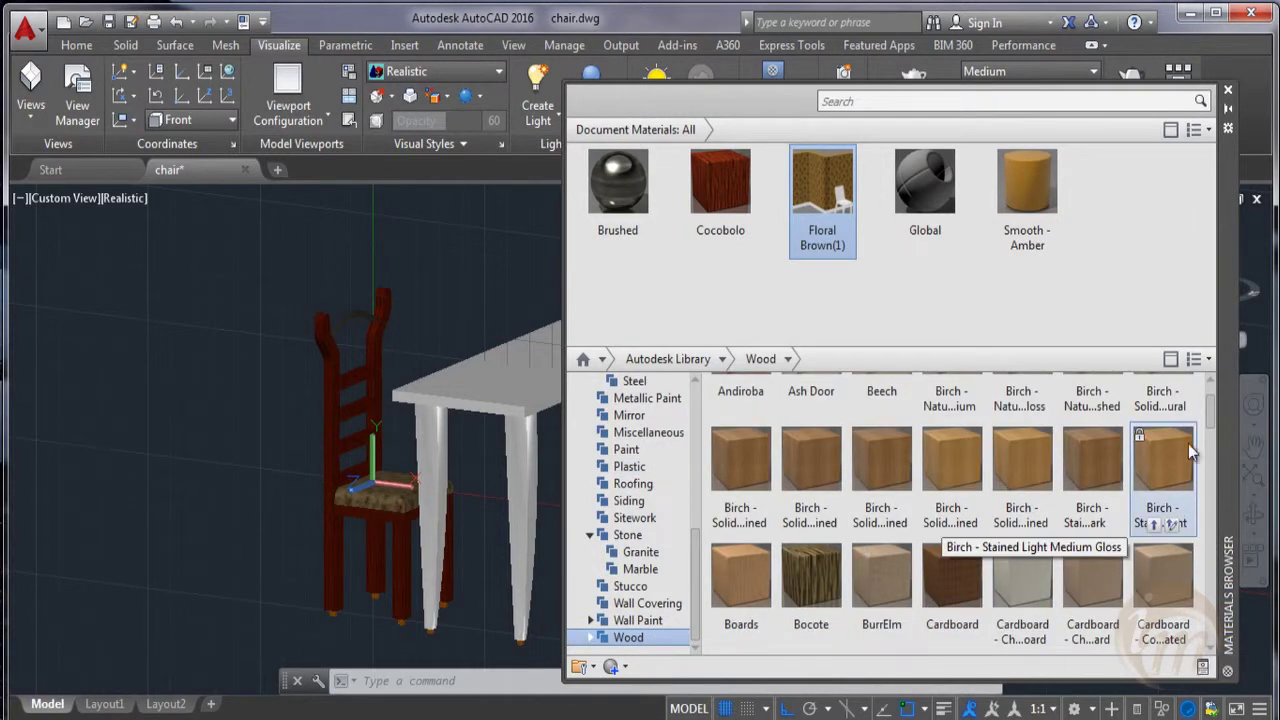
pyautogui.moveTo(1215, 418); pyautogui.dragTo(1218, 545)
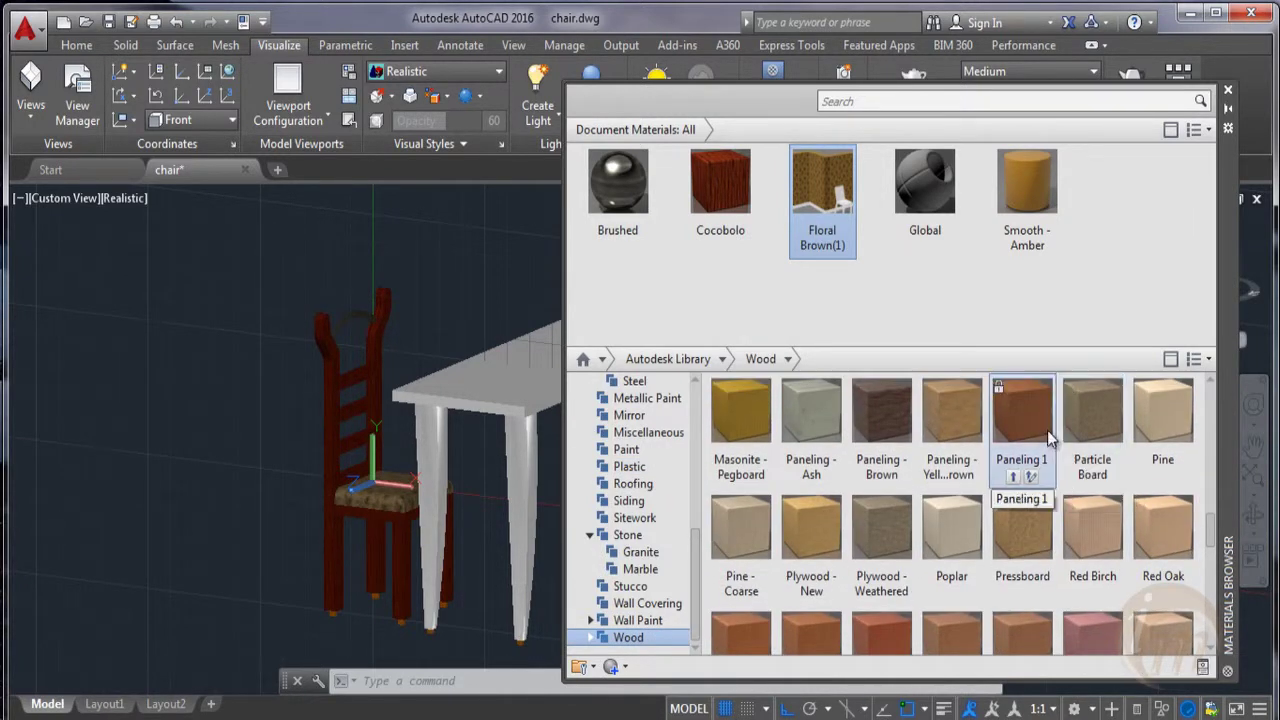
pyautogui.moveTo(1050, 437); pyautogui.dragTo(1081, 245)
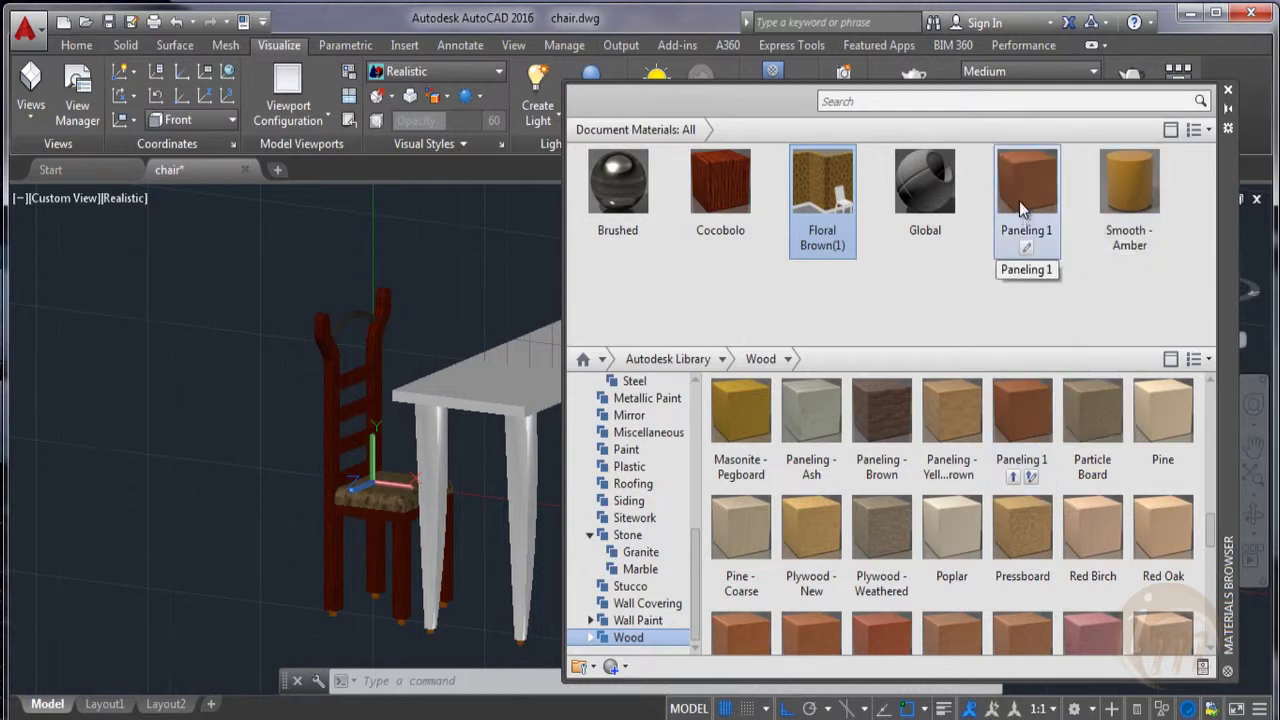
# Apply the Paneling 1 material to the tabletop and all four table legs
pyautogui.click(445, 402)
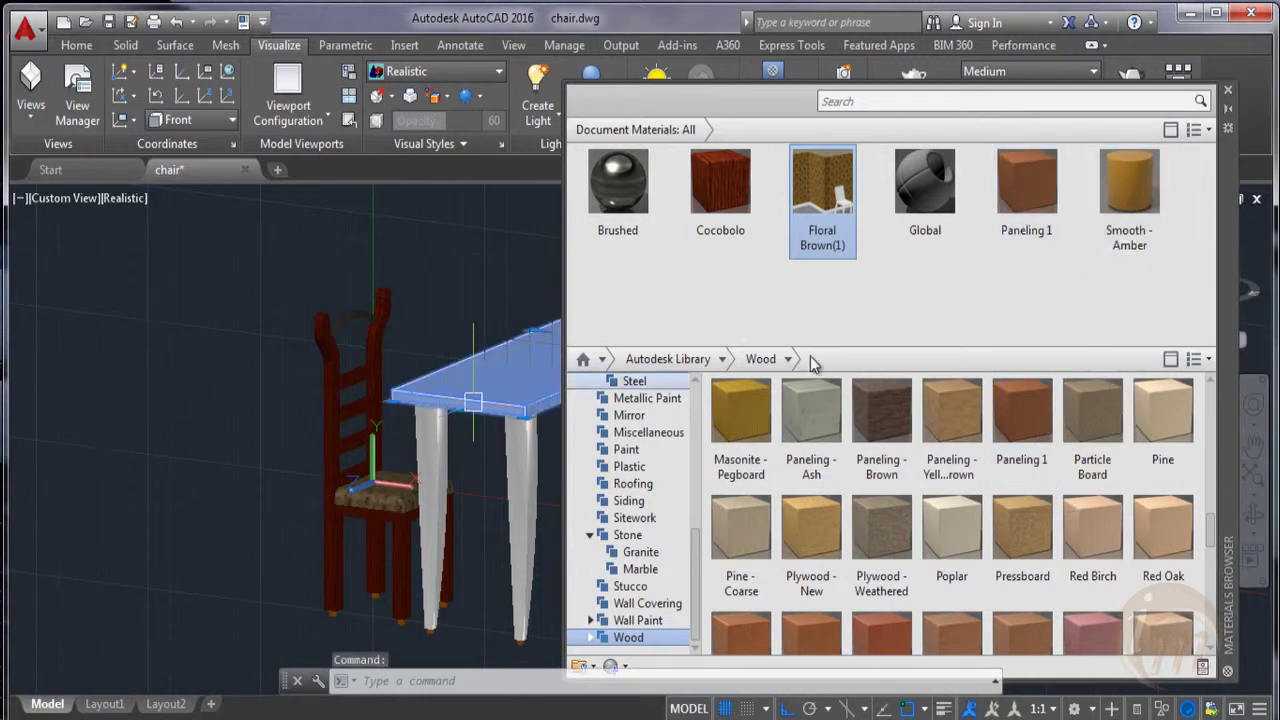
pyautogui.click(1002, 194)
pyautogui.moveTo(440, 567); pyautogui.dragTo(258, 512, button='middle')
pyautogui.click(357, 437)
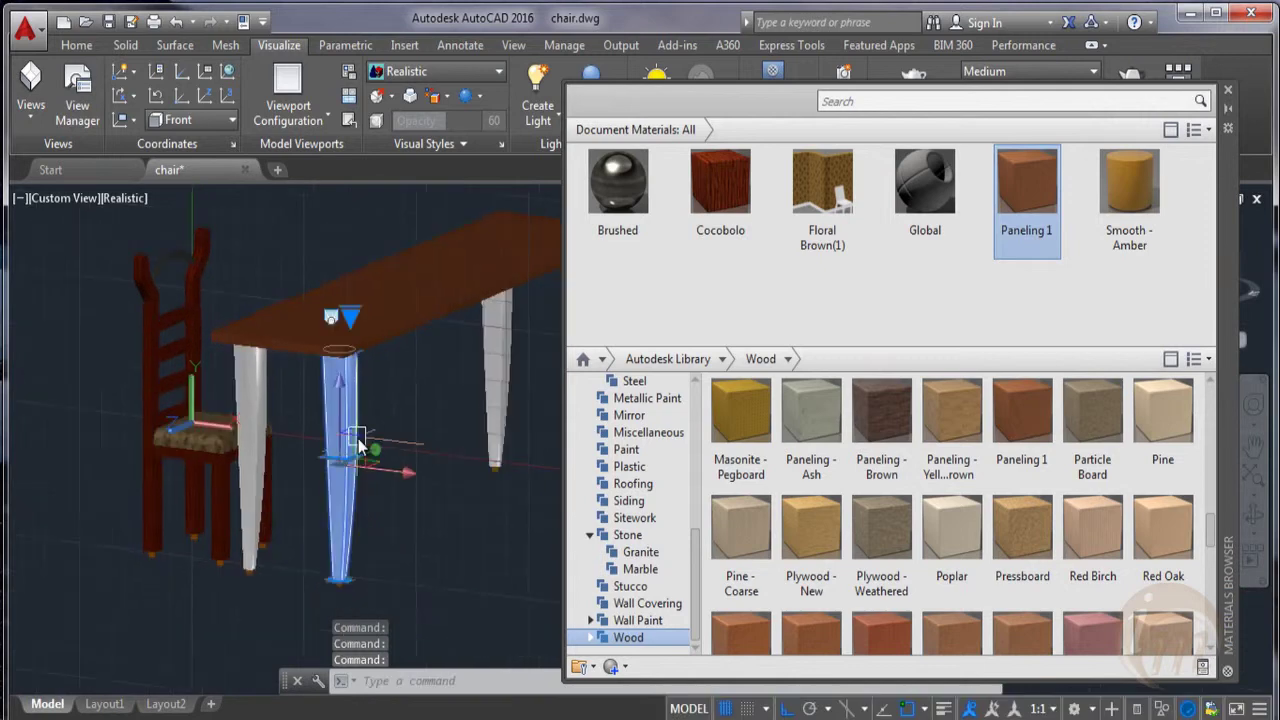
pyautogui.click(252, 420)
pyautogui.click(490, 402)
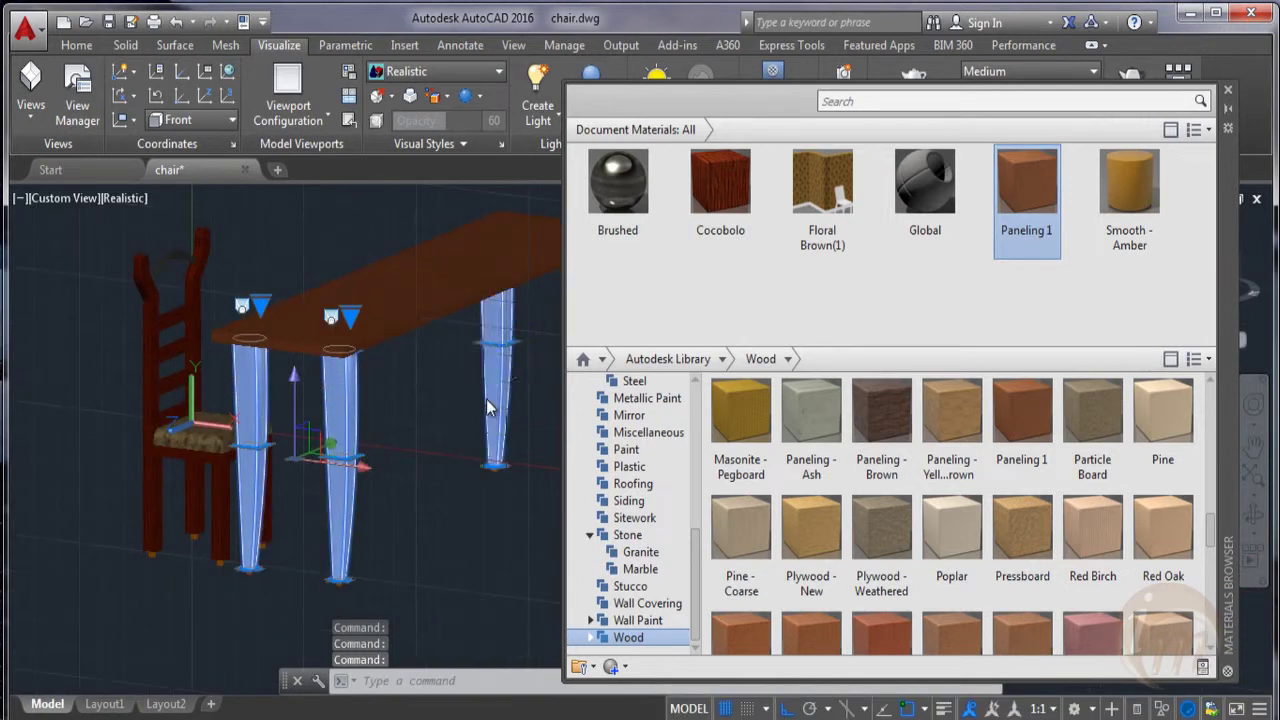
pyautogui.moveTo(486, 399); pyautogui.dragTo(460, 360, button='middle')
pyautogui.click(468, 345)
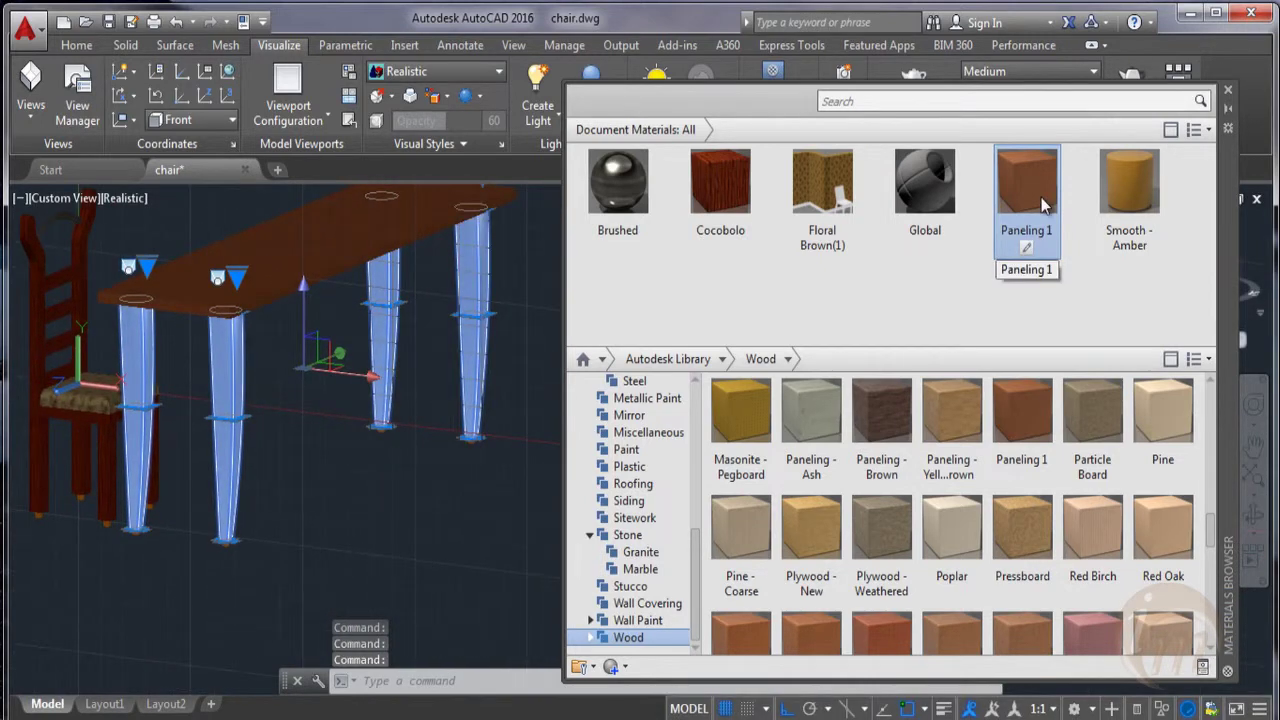
pyautogui.click(1030, 190)
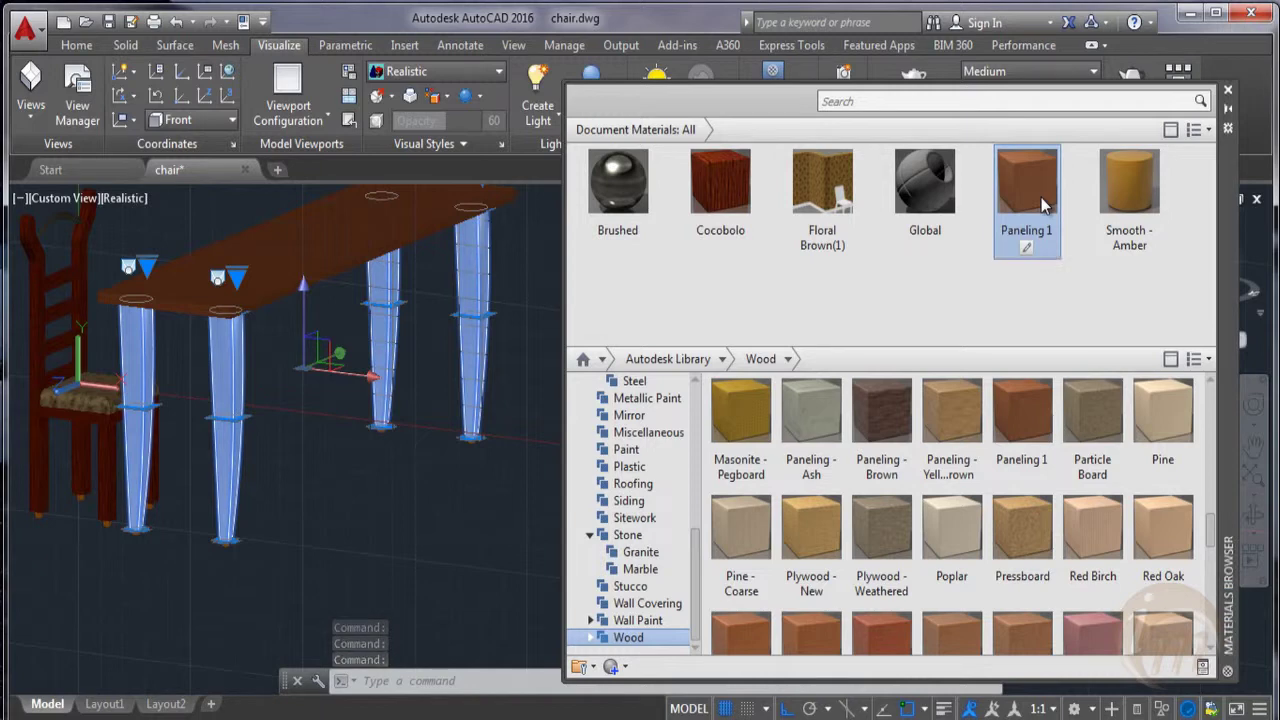
pyautogui.press('Escape')
# Add the fine textured white material from the Plastic library to the document and apply it to the tips of the table legs
pyautogui.keyDown('shift'); pyautogui.moveTo(414, 521); pyautogui.dragTo(383, 522, button='middle'); pyautogui.keyUp('shift')
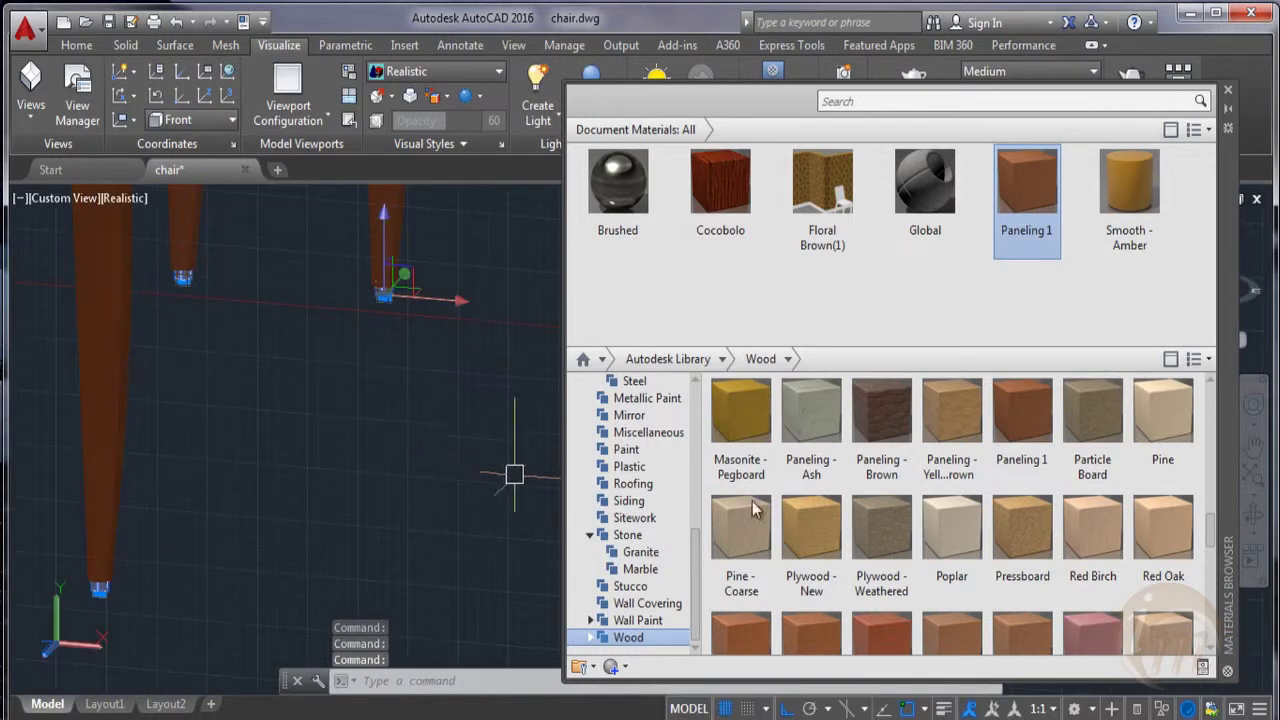
pyautogui.click(643, 468)
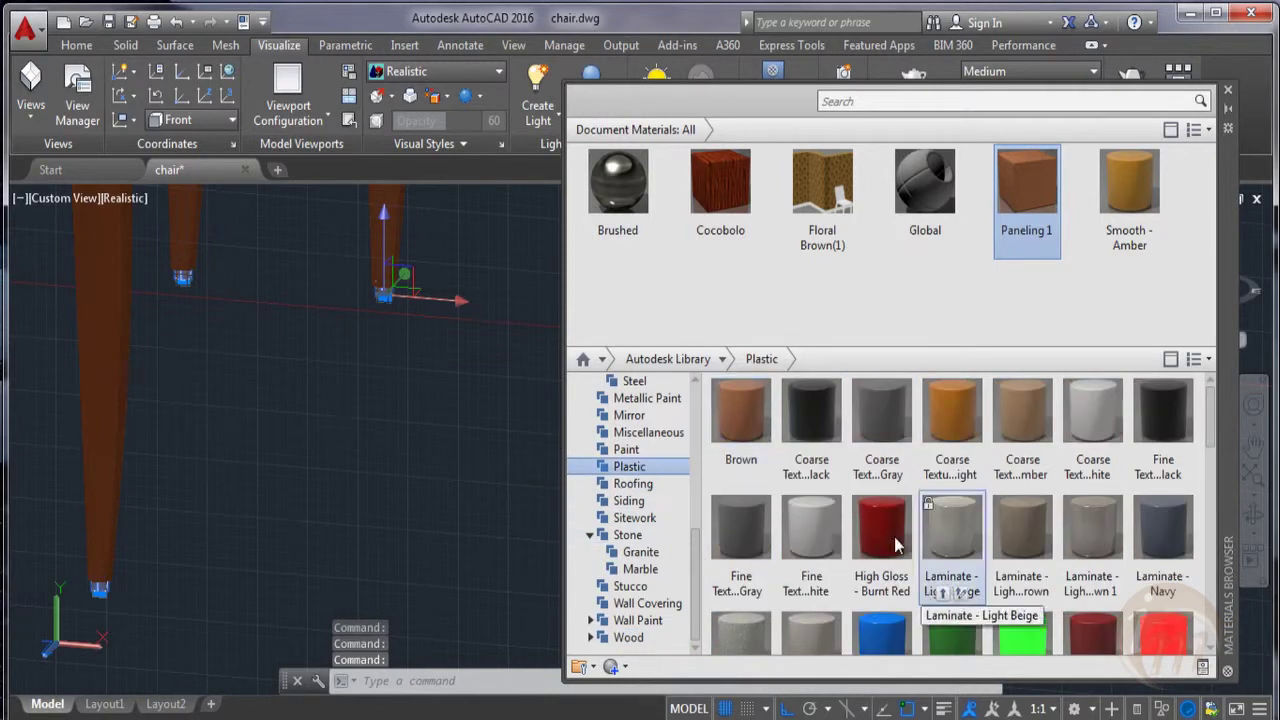
pyautogui.moveTo(810, 525); pyautogui.dragTo(820, 205)
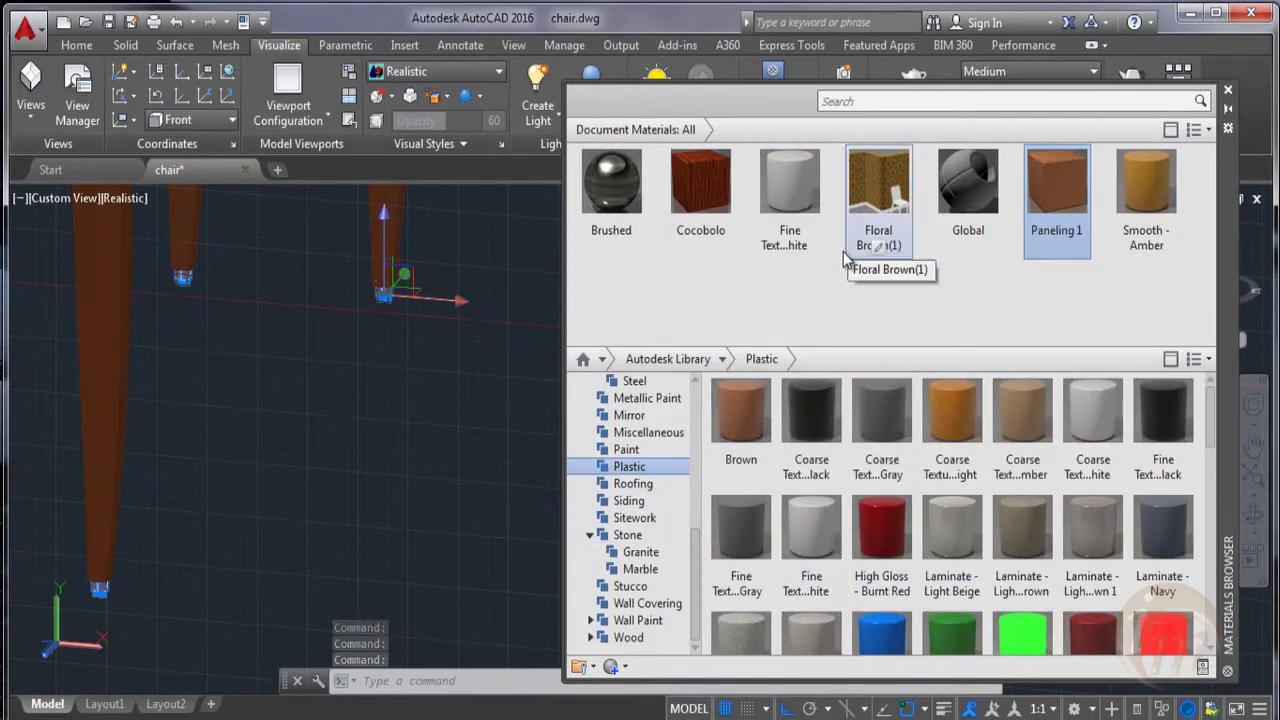
pyautogui.click(778, 198)
pyautogui.press('Escape')
pyautogui.scroll(-5, 552, 389)
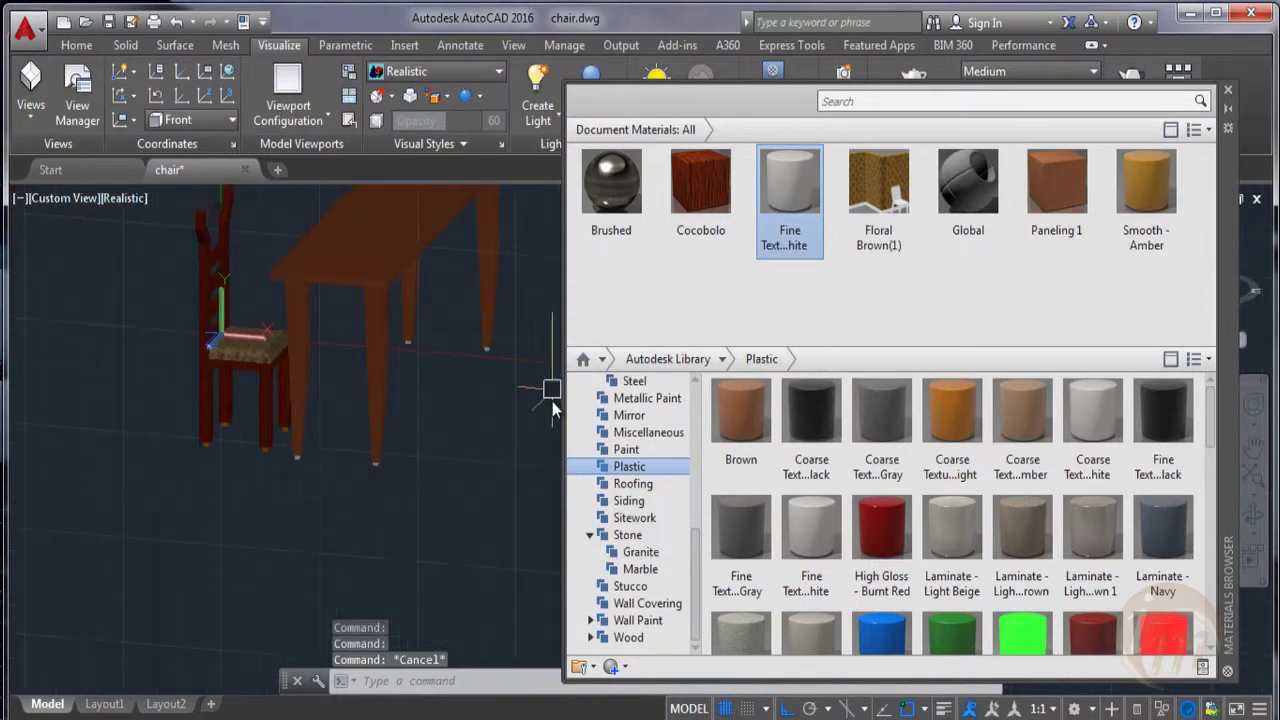
pyautogui.keyDown('shift'); pyautogui.moveTo(446, 438); pyautogui.dragTo(437, 500, button='middle'); pyautogui.keyUp('shift')
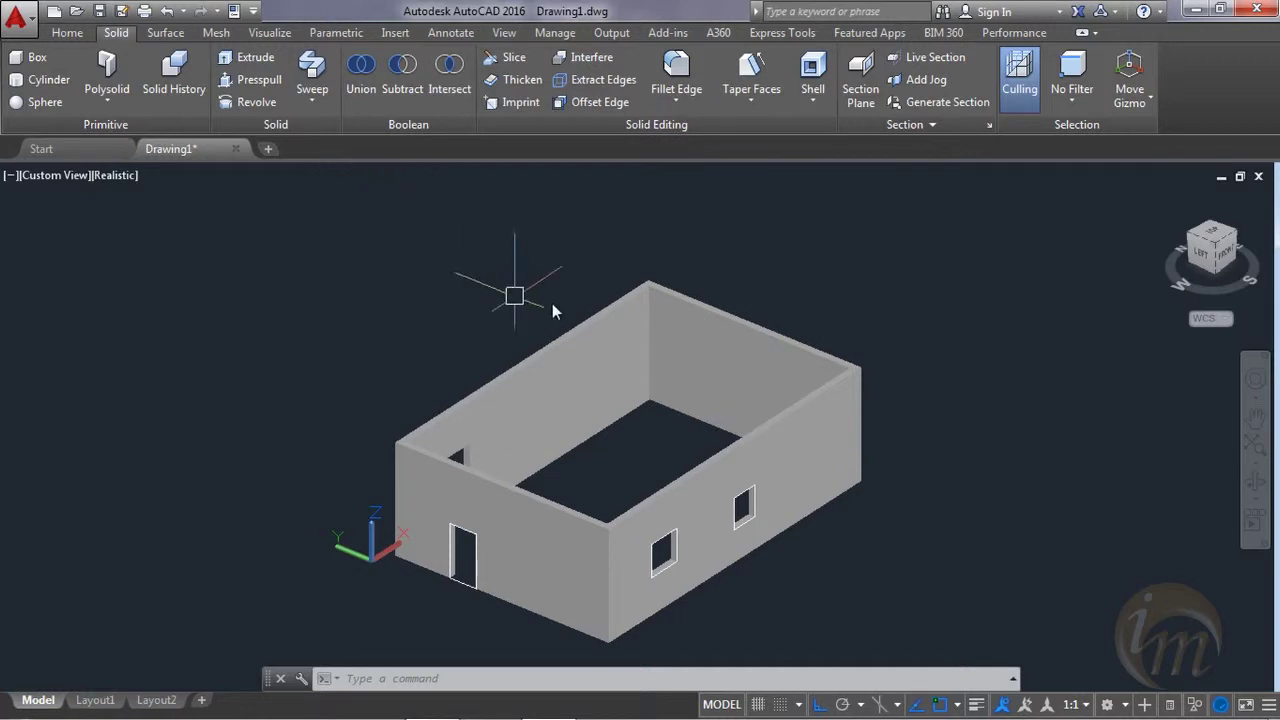
# Draw a three-segment polysolid partition inside the building, starting and ending at the base of the long rear wall to enclose a rectangular room
pyautogui.moveTo(555, 306); pyautogui.dragTo(591, 310, button='middle')
pyautogui.press('Escape')
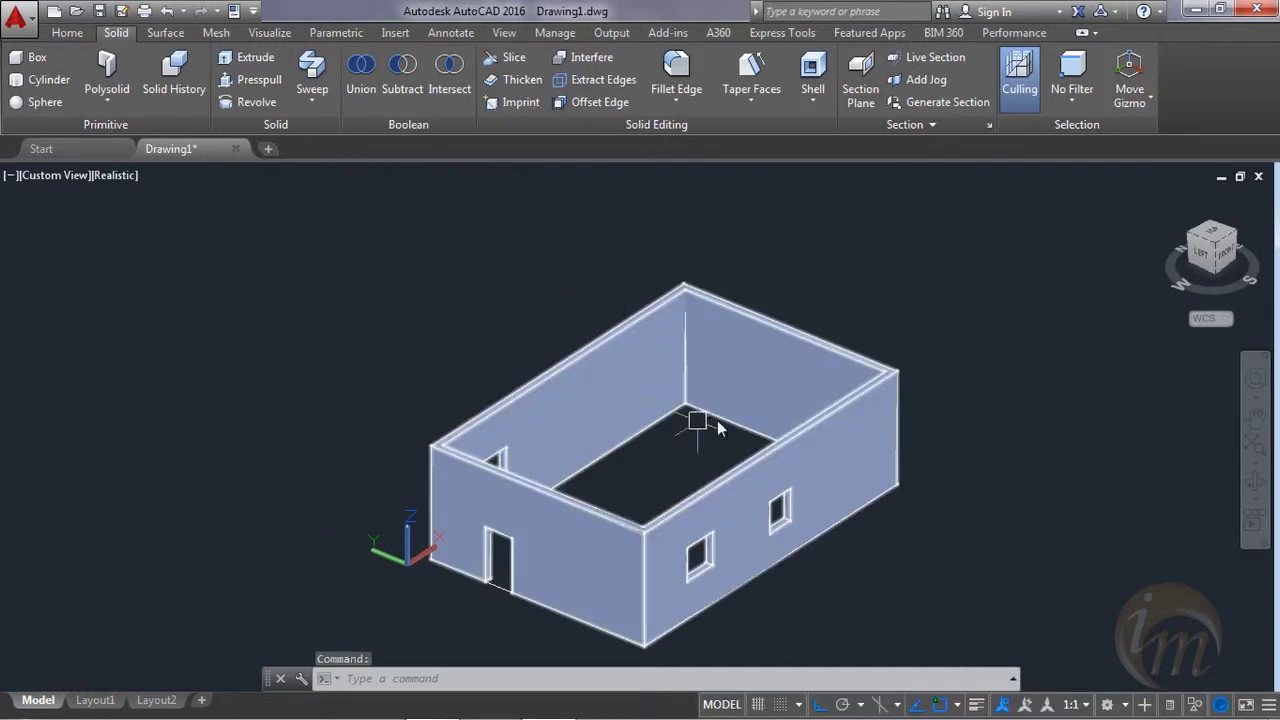
pyautogui.moveTo(557, 363); pyautogui.dragTo(522, 395, button='middle')
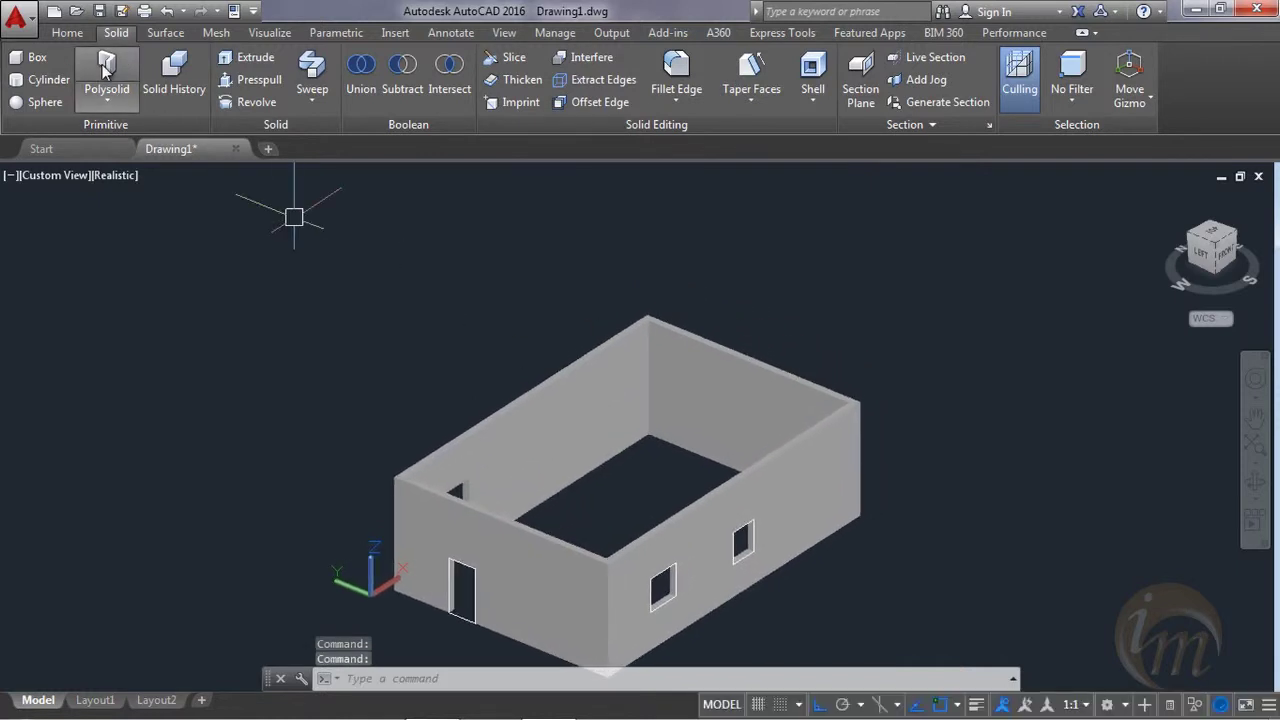
pyautogui.click(107, 68)
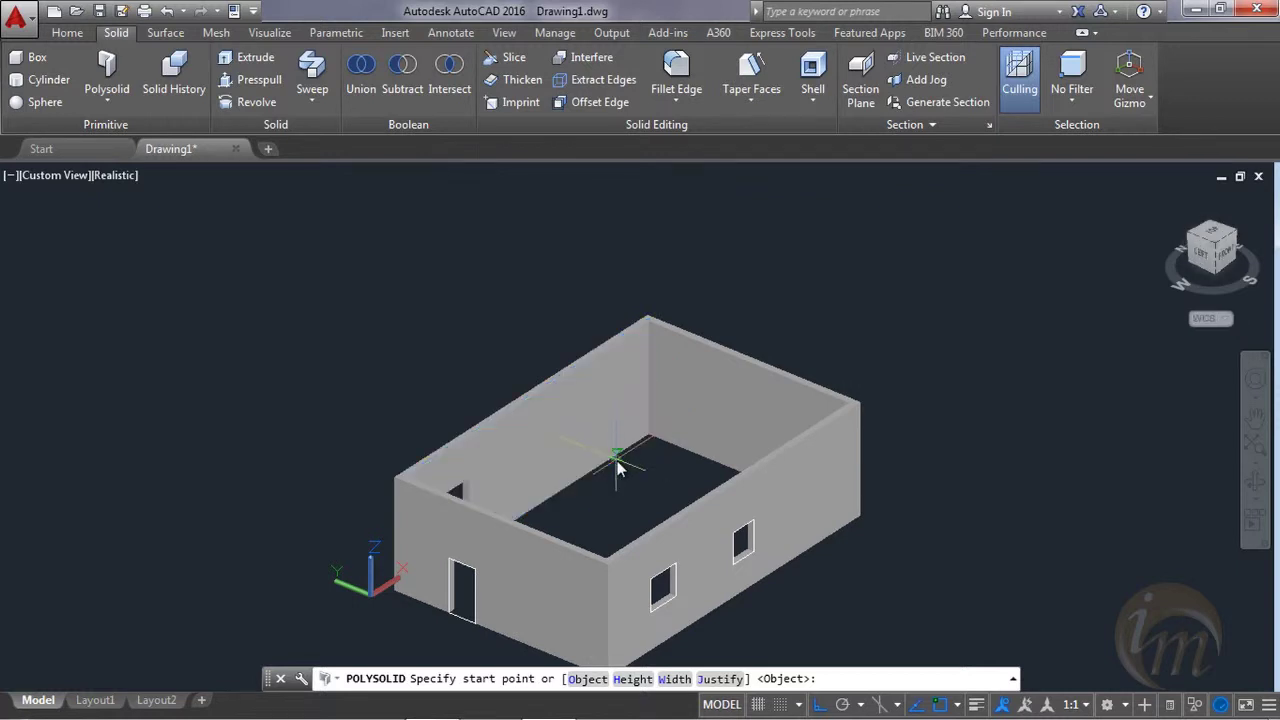
pyautogui.scroll(3, 617, 467)
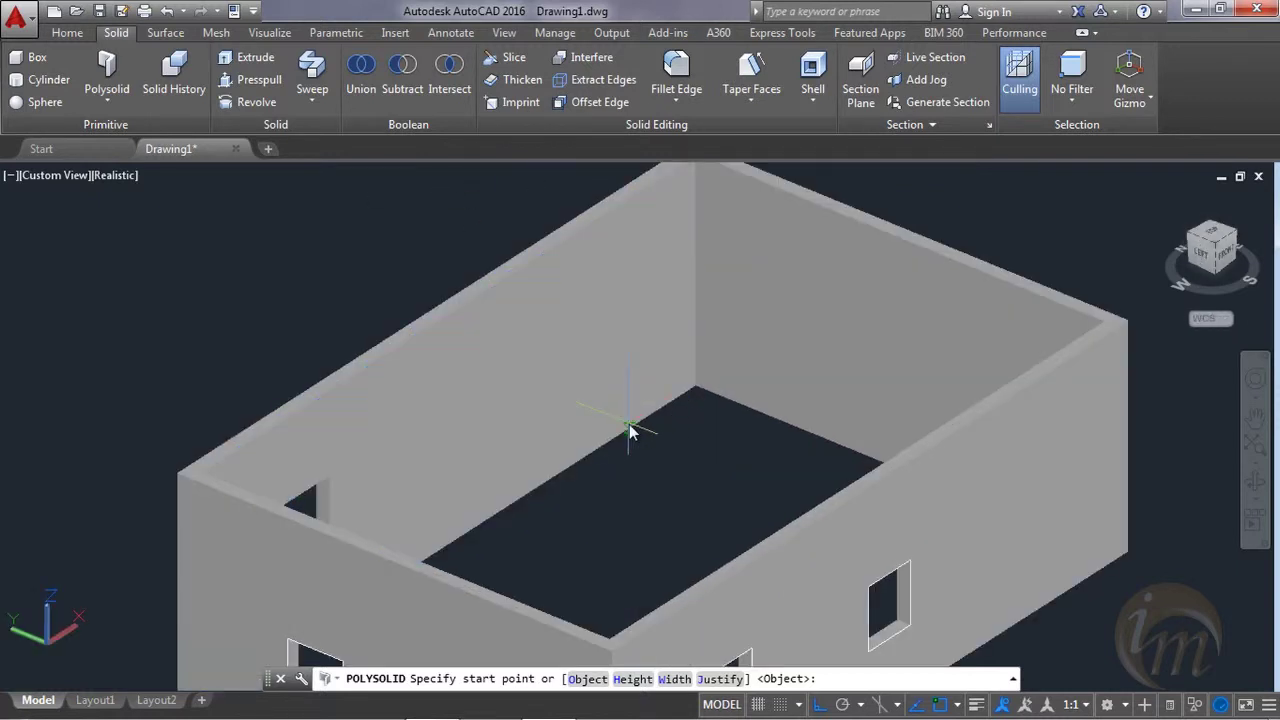
pyautogui.click(629, 430)
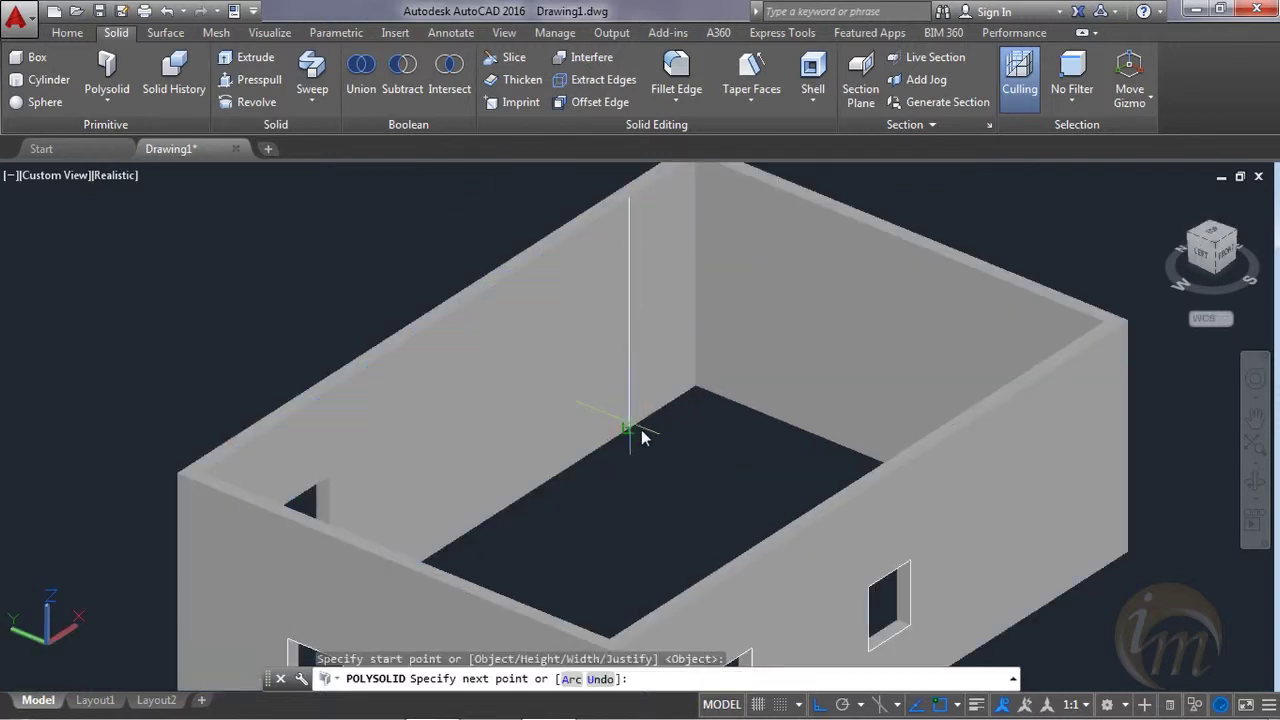
pyautogui.click(721, 481)
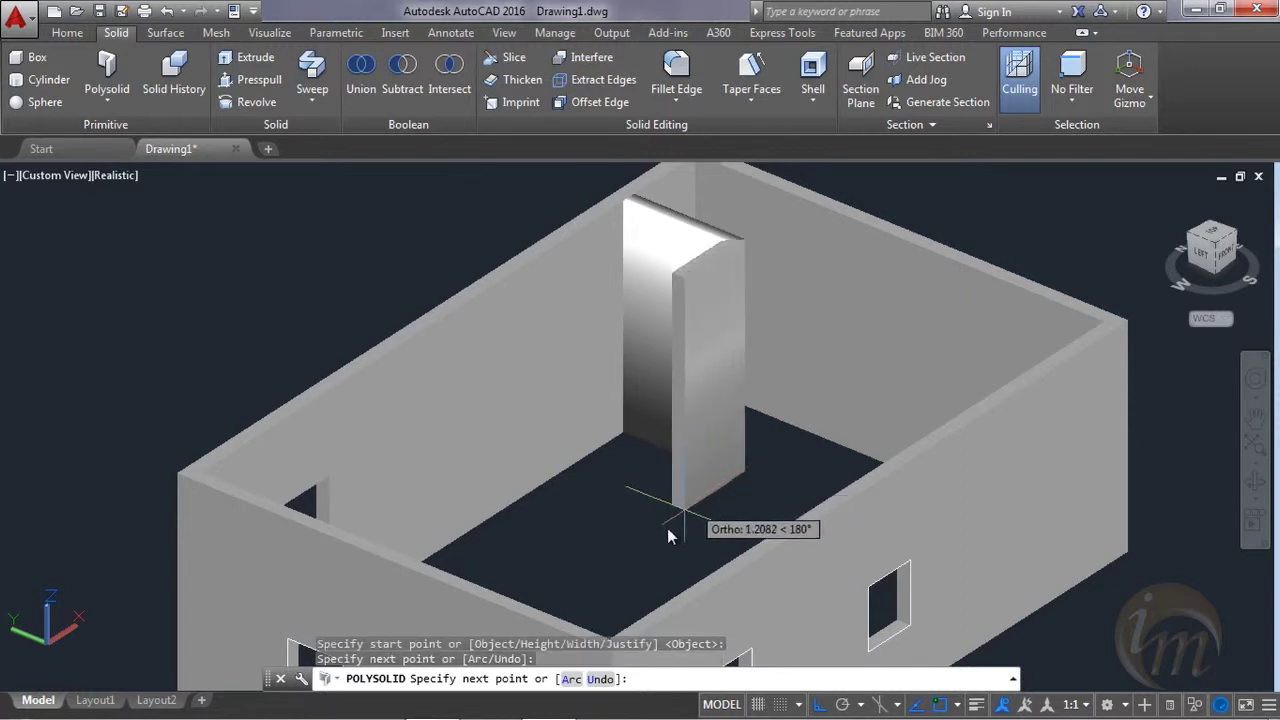
pyautogui.click(623, 565)
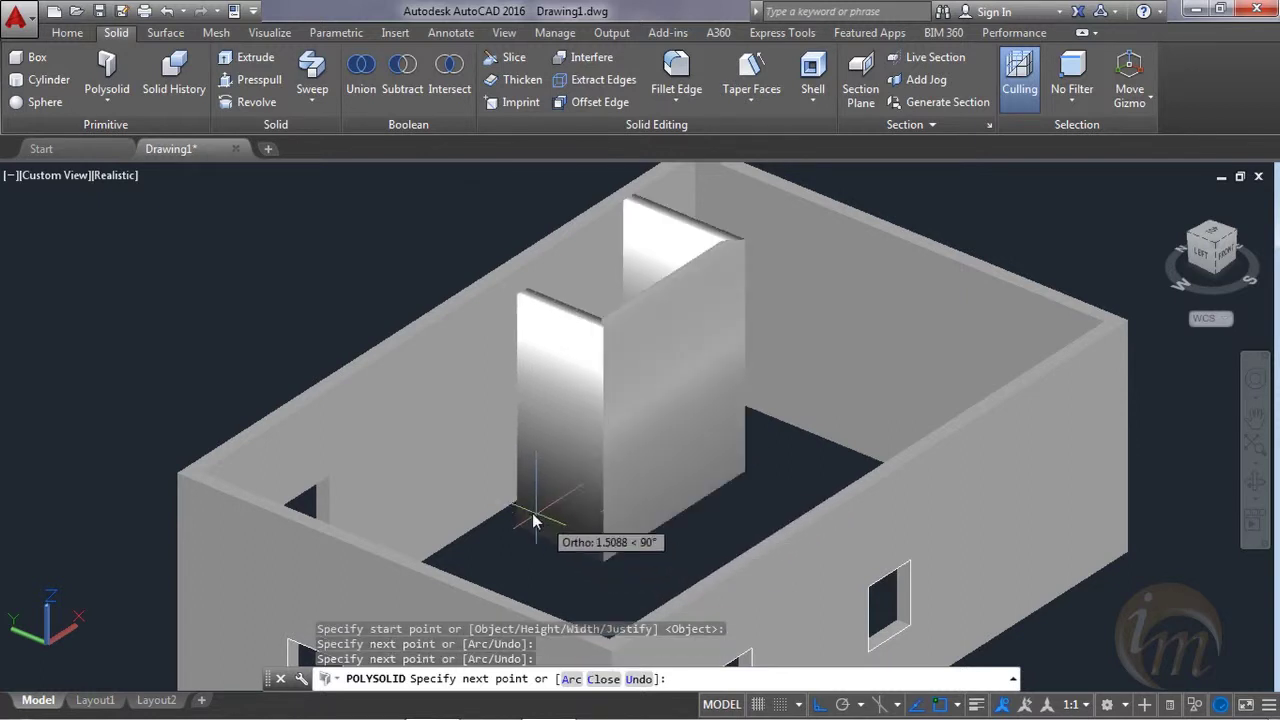
pyautogui.click(498, 522)
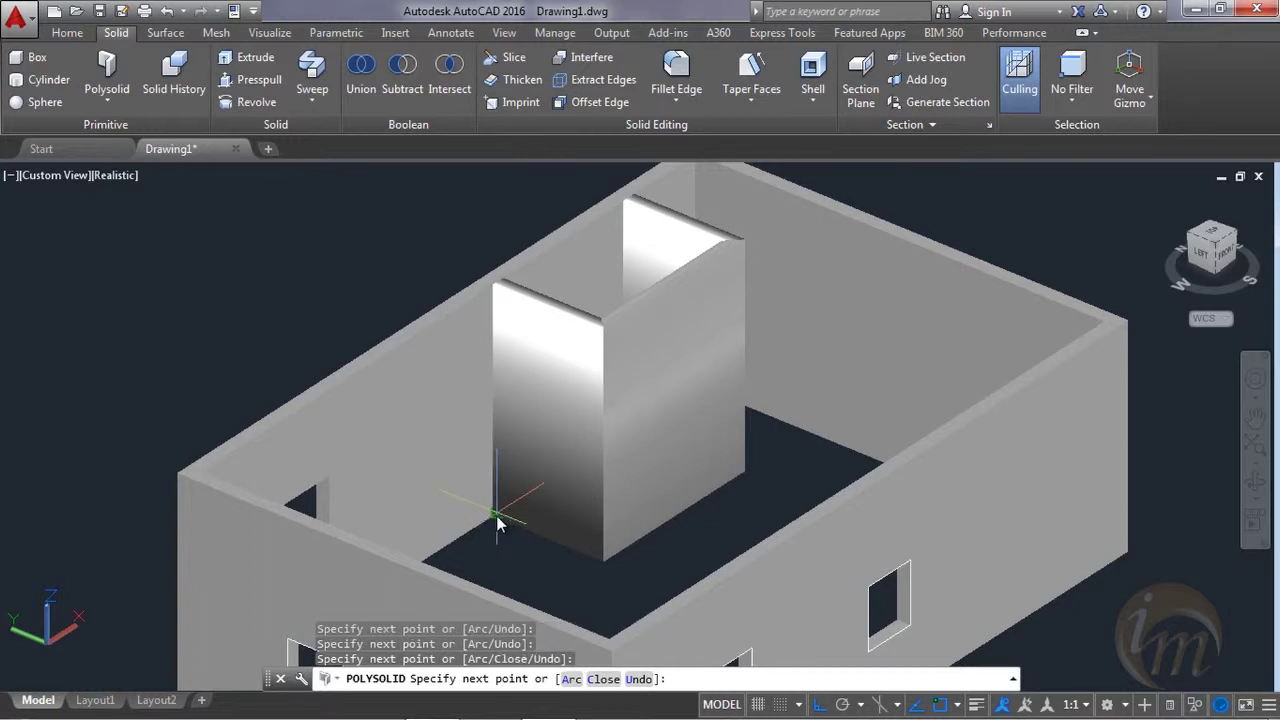
pyautogui.keyDown('shift'); pyautogui.moveTo(712, 336); pyautogui.dragTo(706, 290, button='middle'); pyautogui.keyUp('shift')
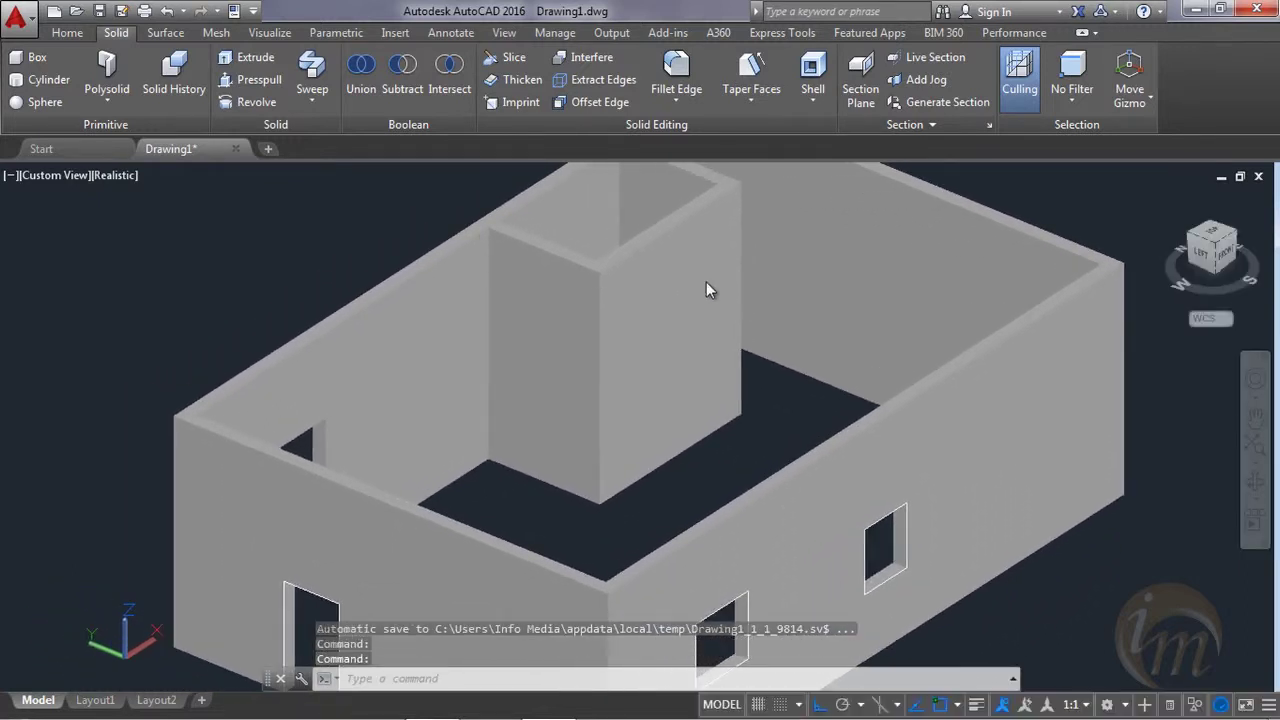
# Check whether the outer walls and the inner partition are separate solids by highlighting each in turn
pyautogui.click(389, 333)
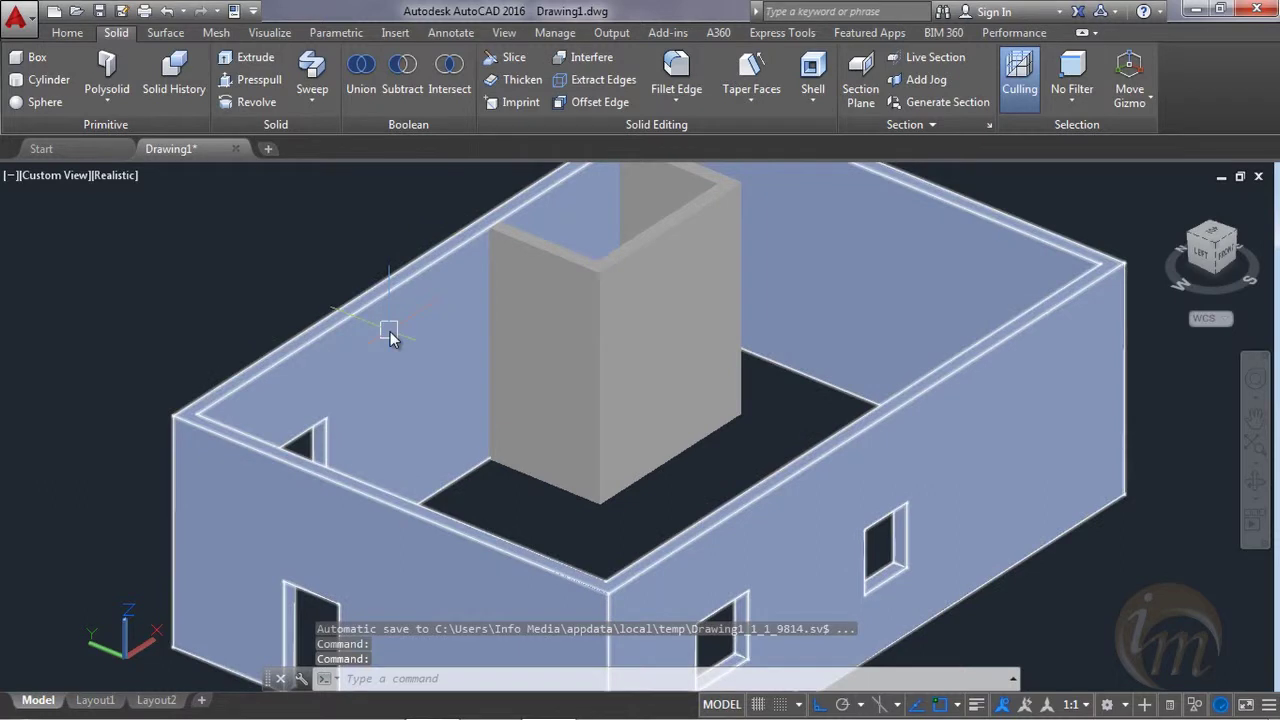
pyautogui.press('Escape')
pyautogui.click(534, 243)
pyautogui.press('Escape')
pyautogui.click(843, 288)
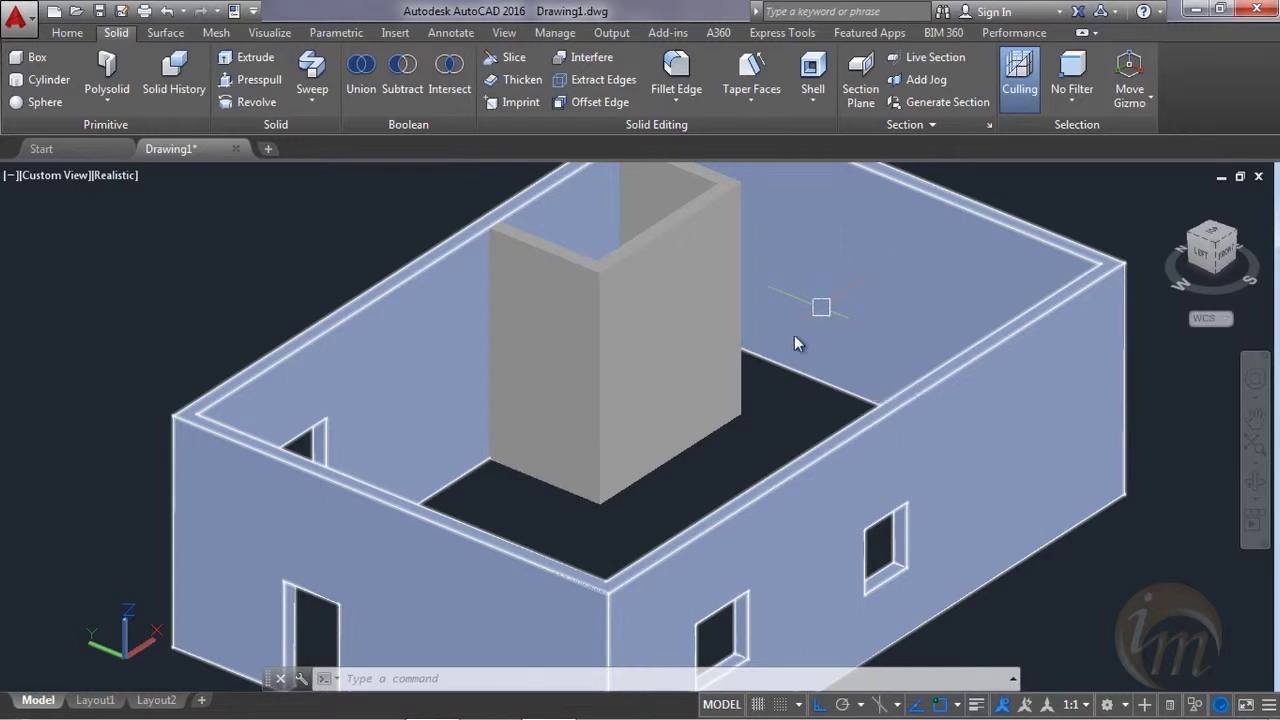
pyautogui.scroll(-2, 788, 338)
pyautogui.scroll(2, 633, 300)
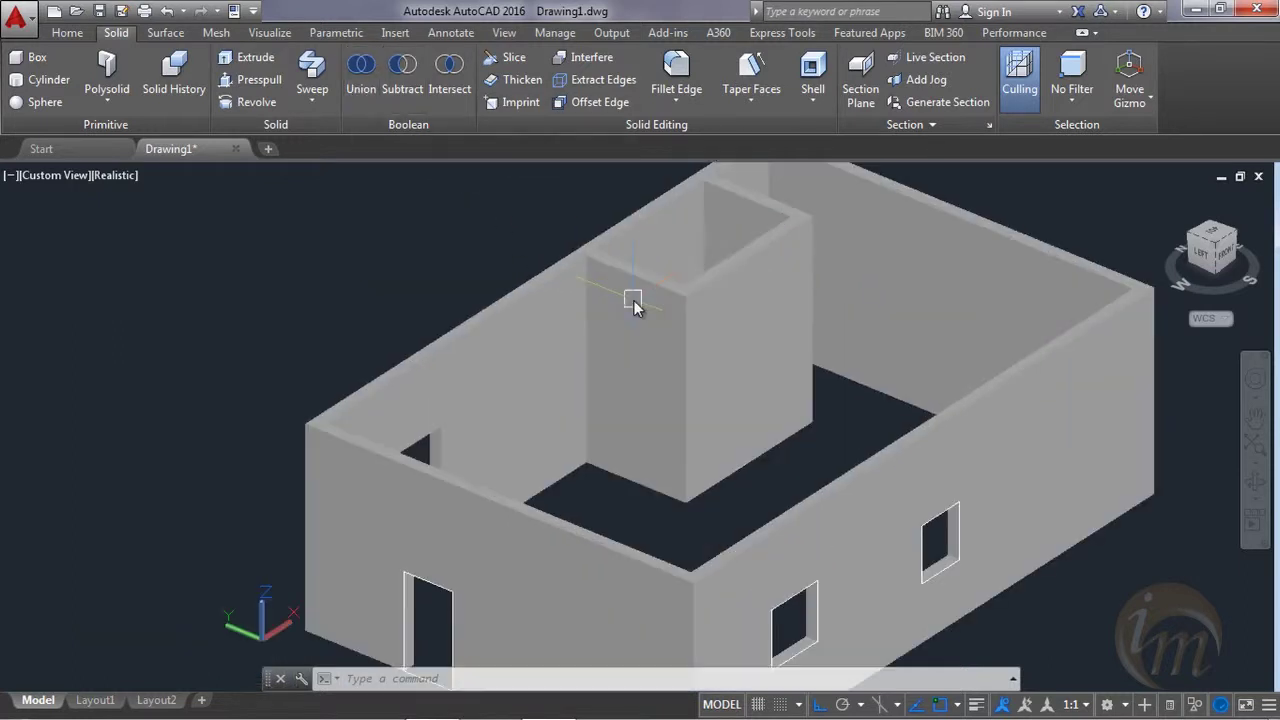
# Union the outer walls and the inner partition into a single solid, and check the merged object
pyautogui.click(355, 82)
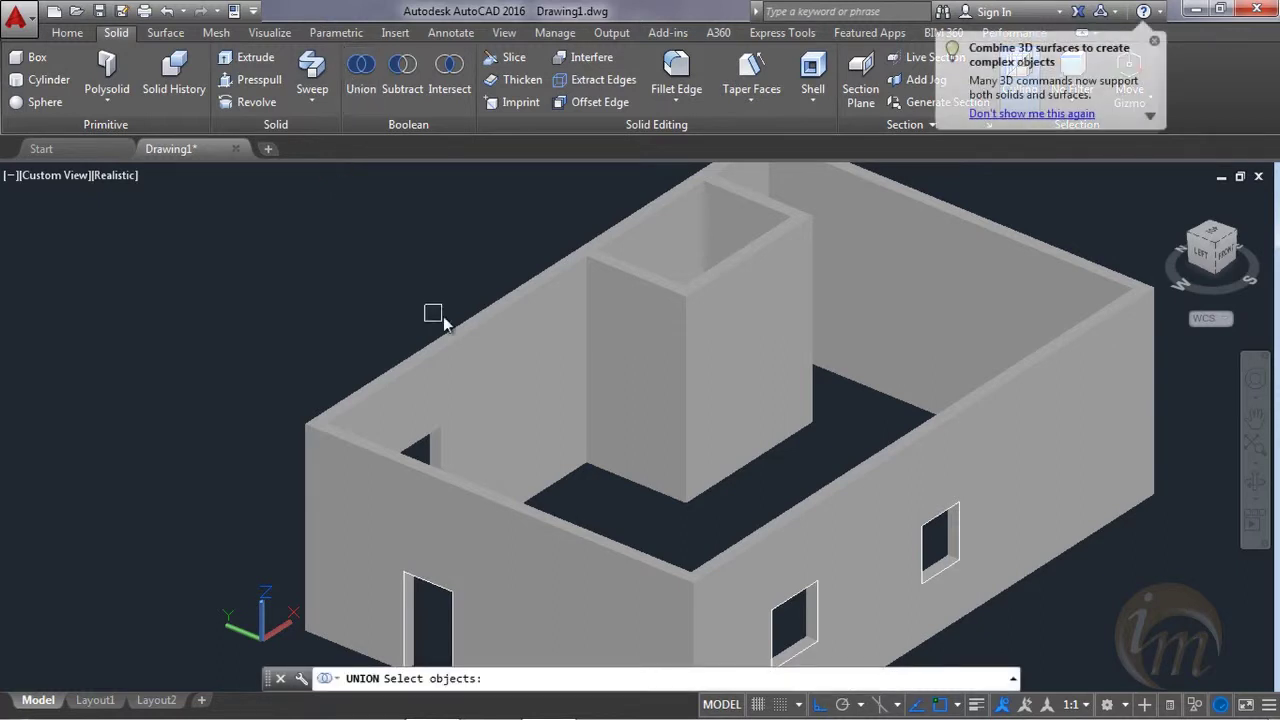
pyautogui.click(465, 662)
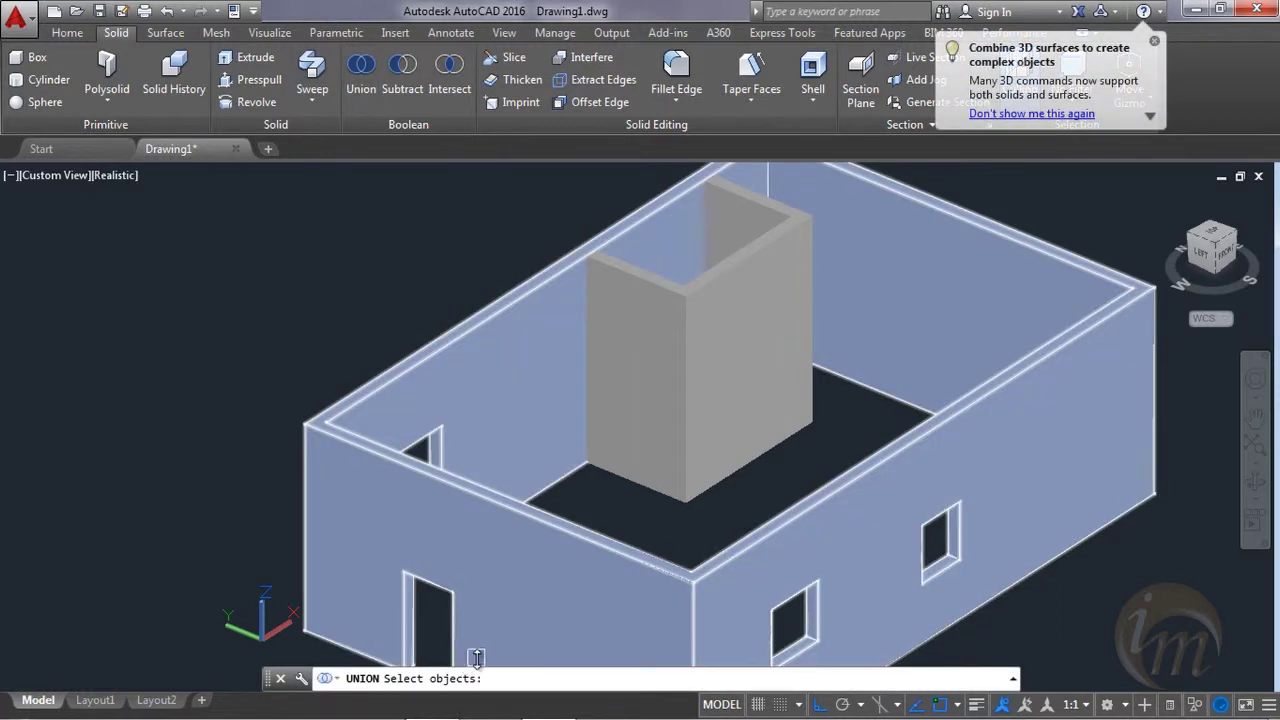
pyautogui.click(515, 492)
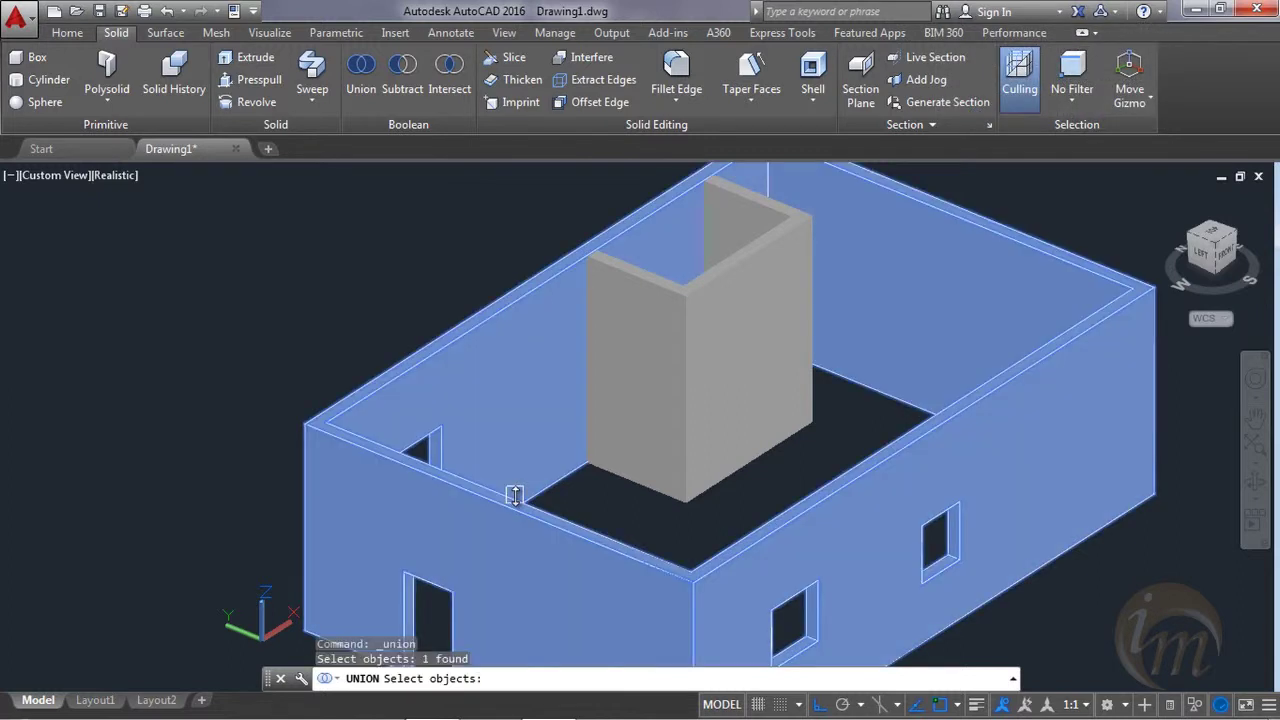
pyautogui.click(650, 370)
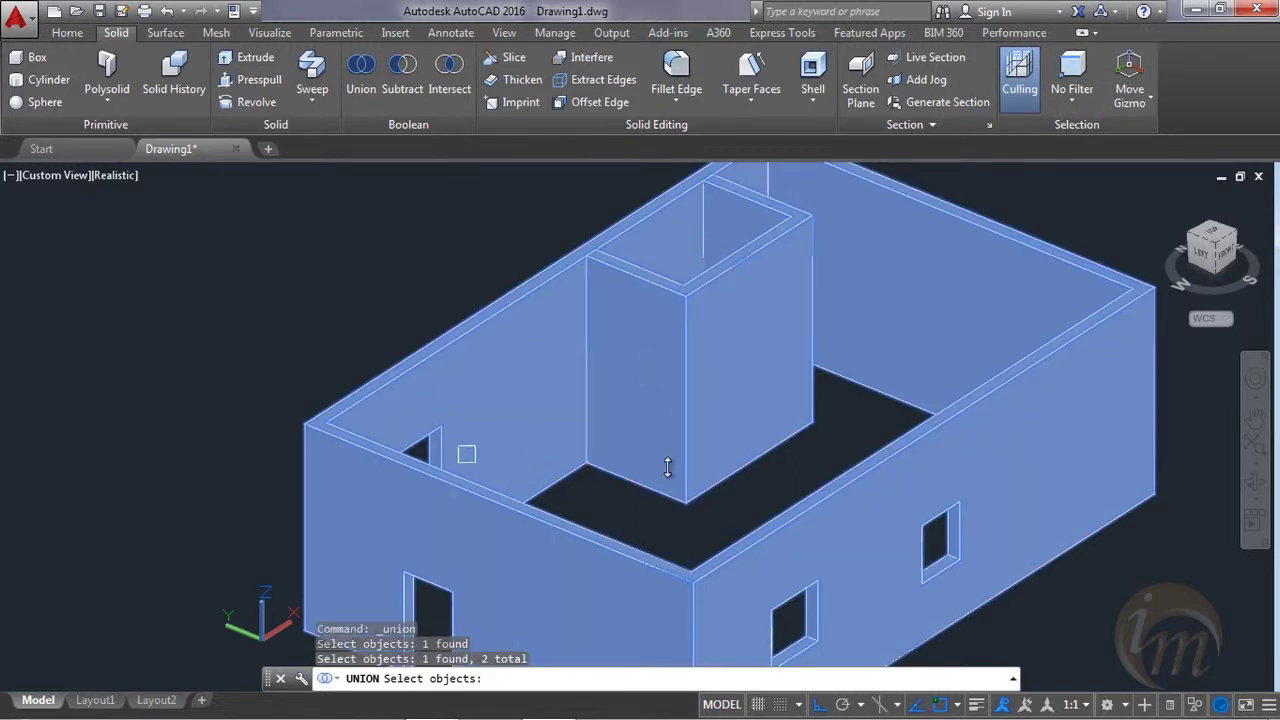
pyautogui.press('Return')
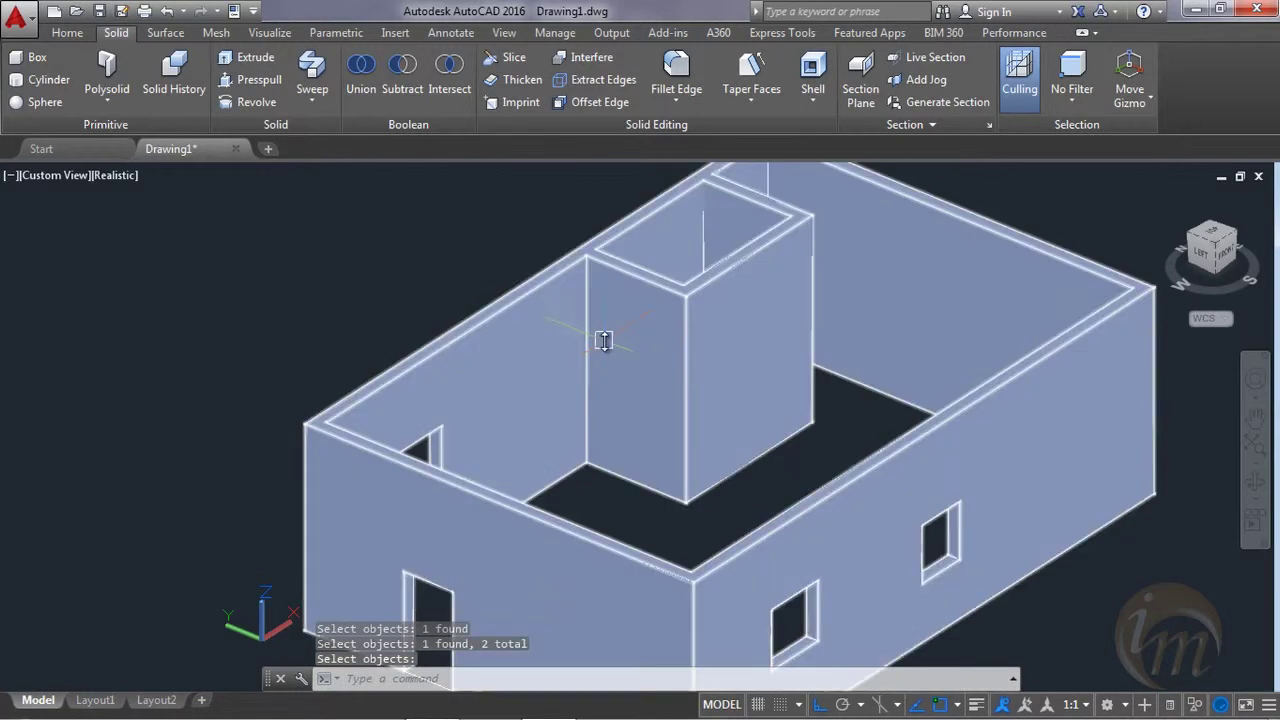
pyautogui.scroll(-2, 791, 466)
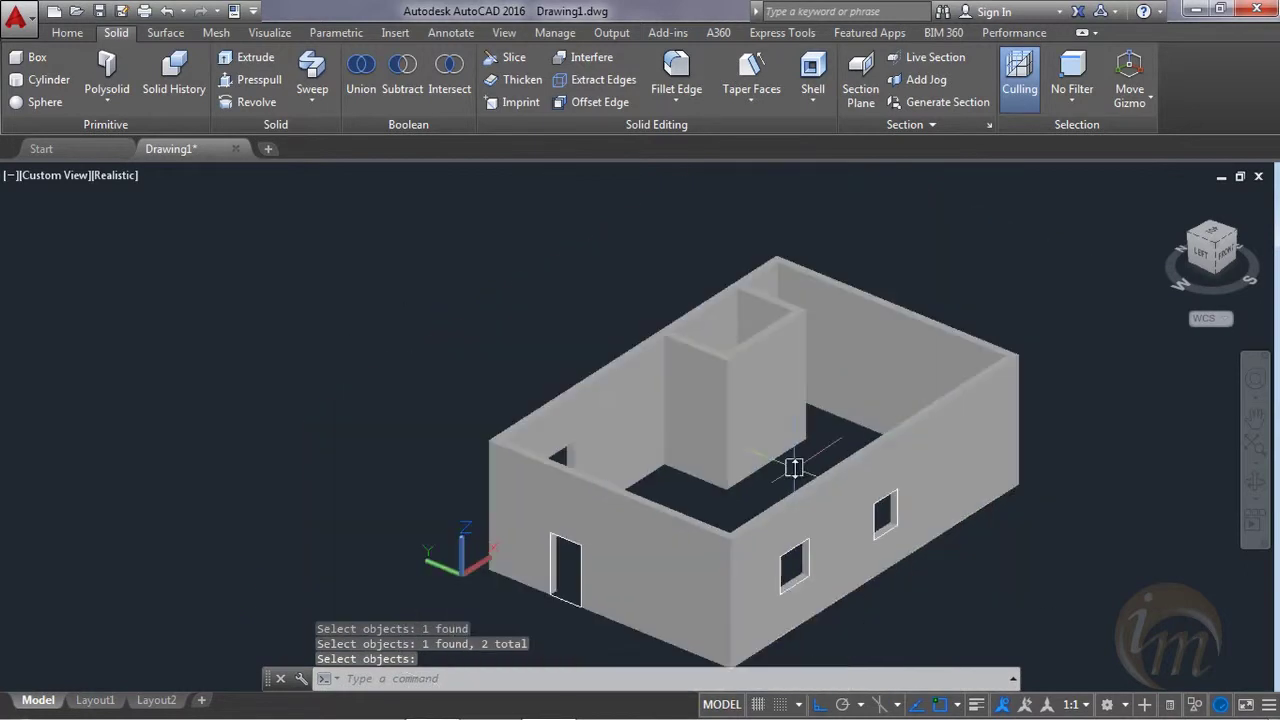
pyautogui.click(980, 470)
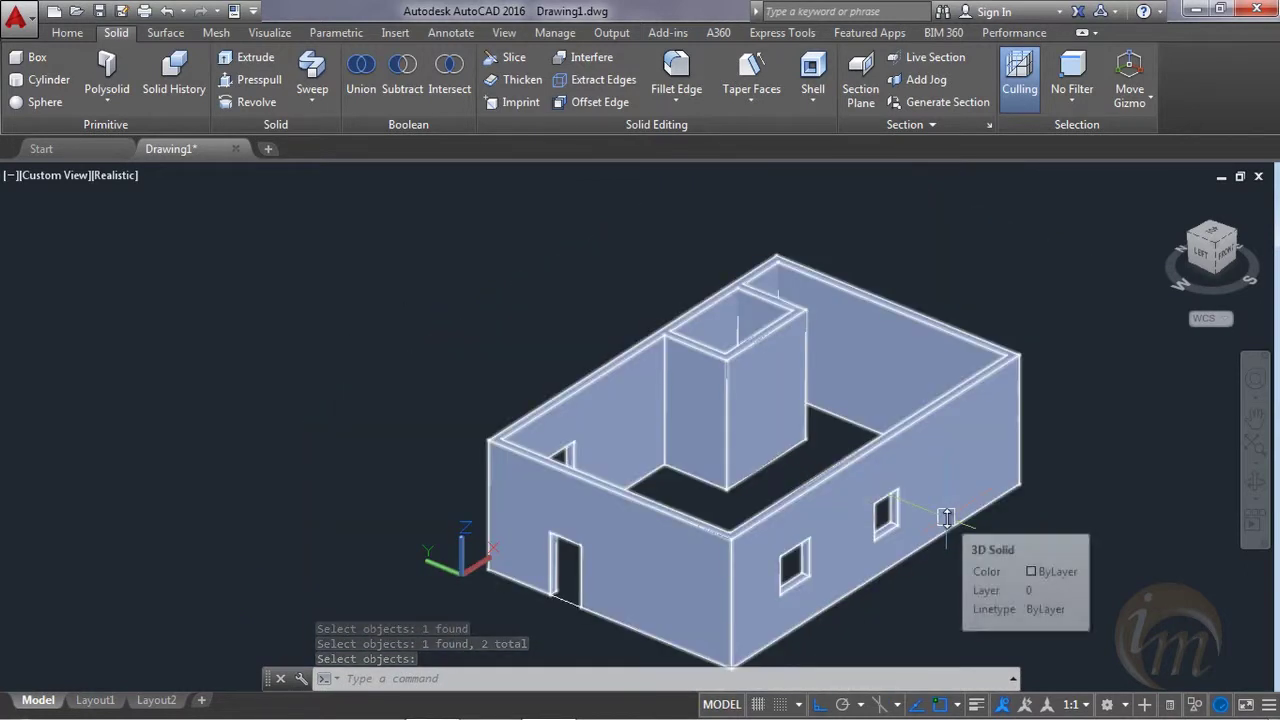
pyautogui.press('Escape')
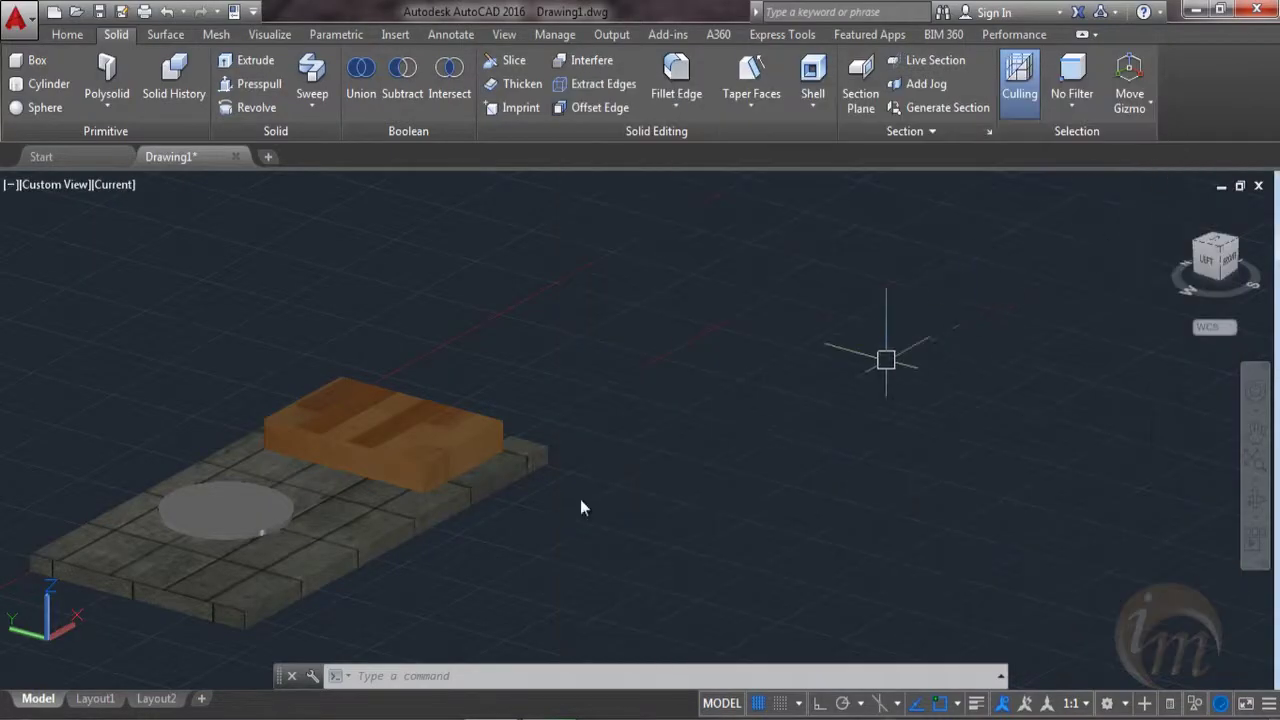
pyautogui.keyDown('shift'); pyautogui.moveTo(580, 506); pyautogui.dragTo(887, 462, button='middle'); pyautogui.keyUp('shift')
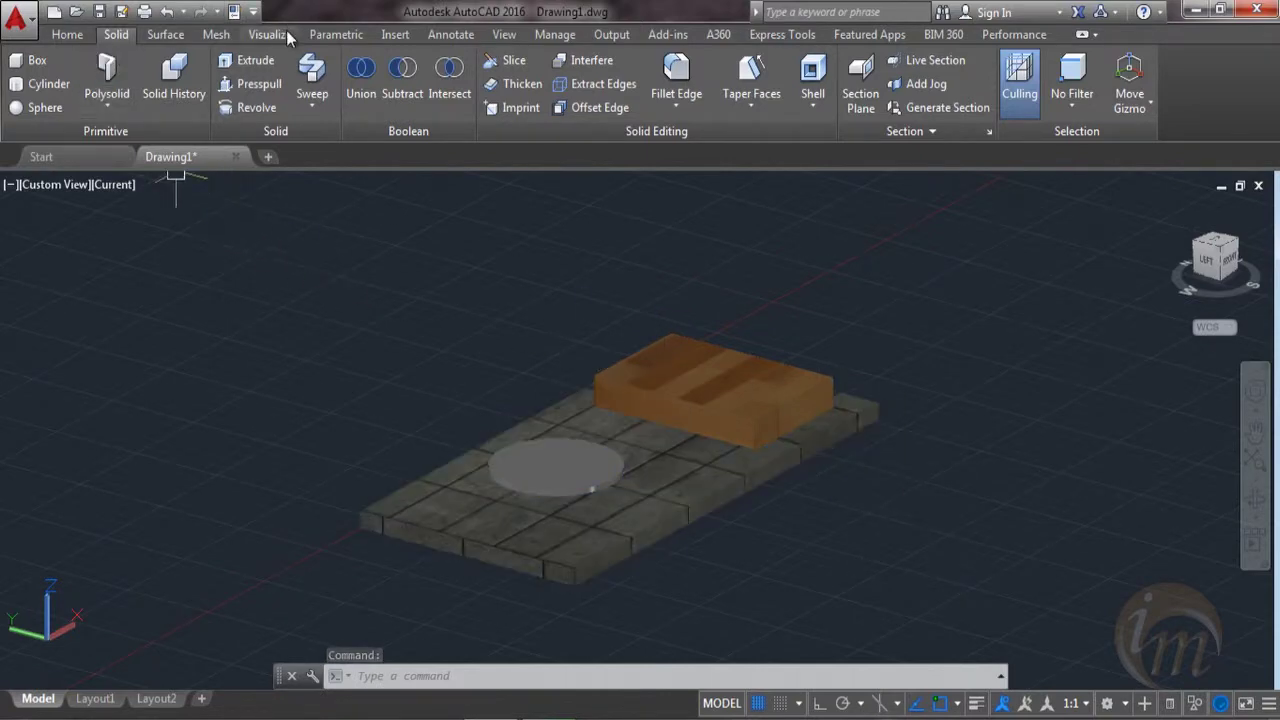
pyautogui.click(270, 34)
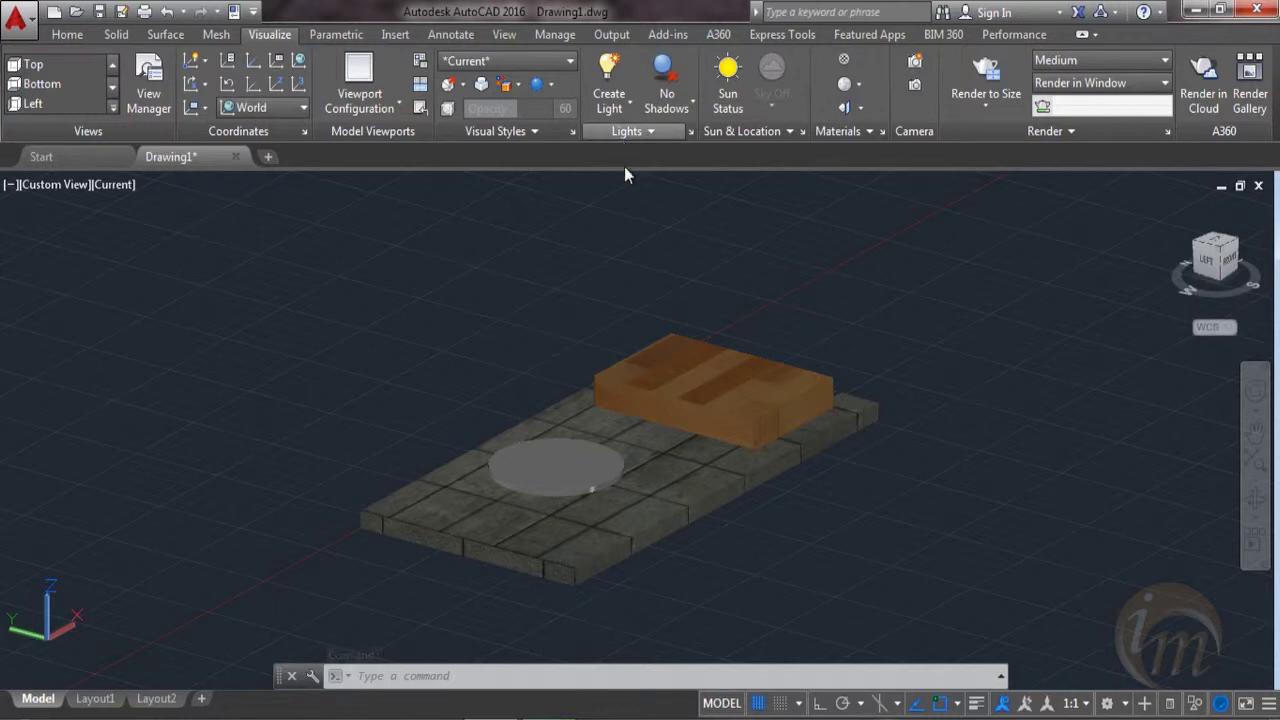
pyautogui.write('light')
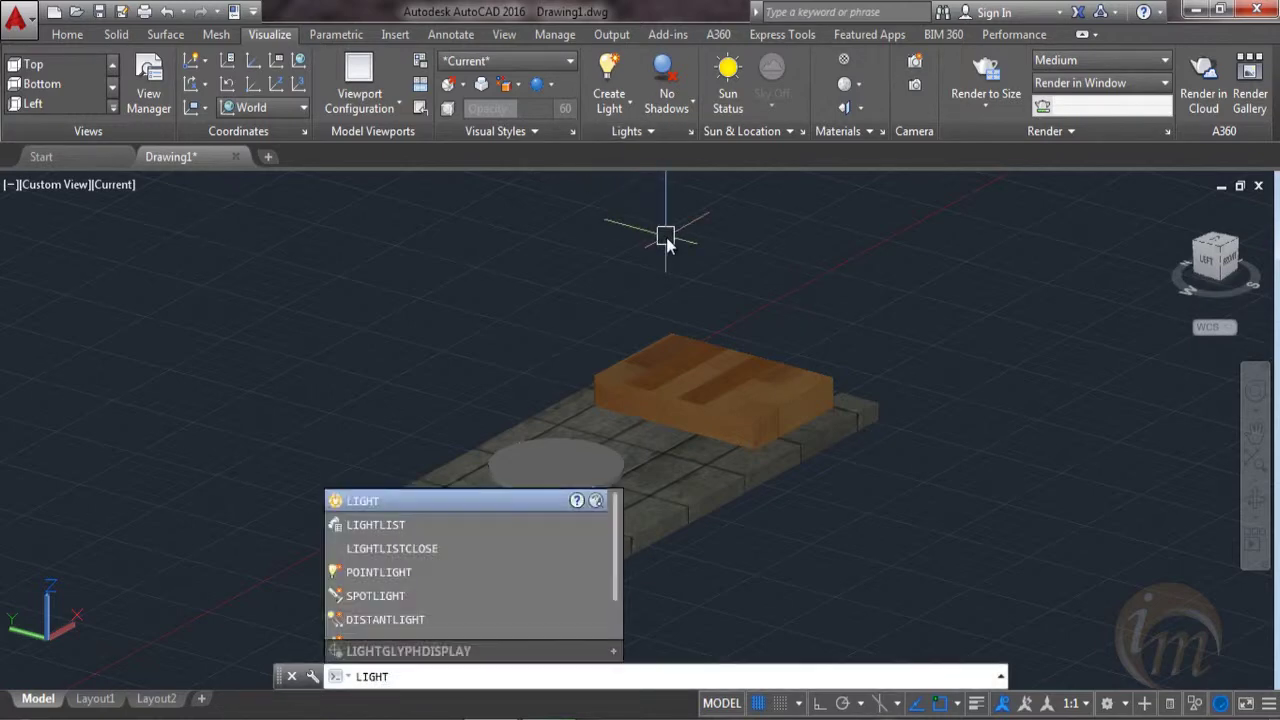
pyautogui.press('Return')
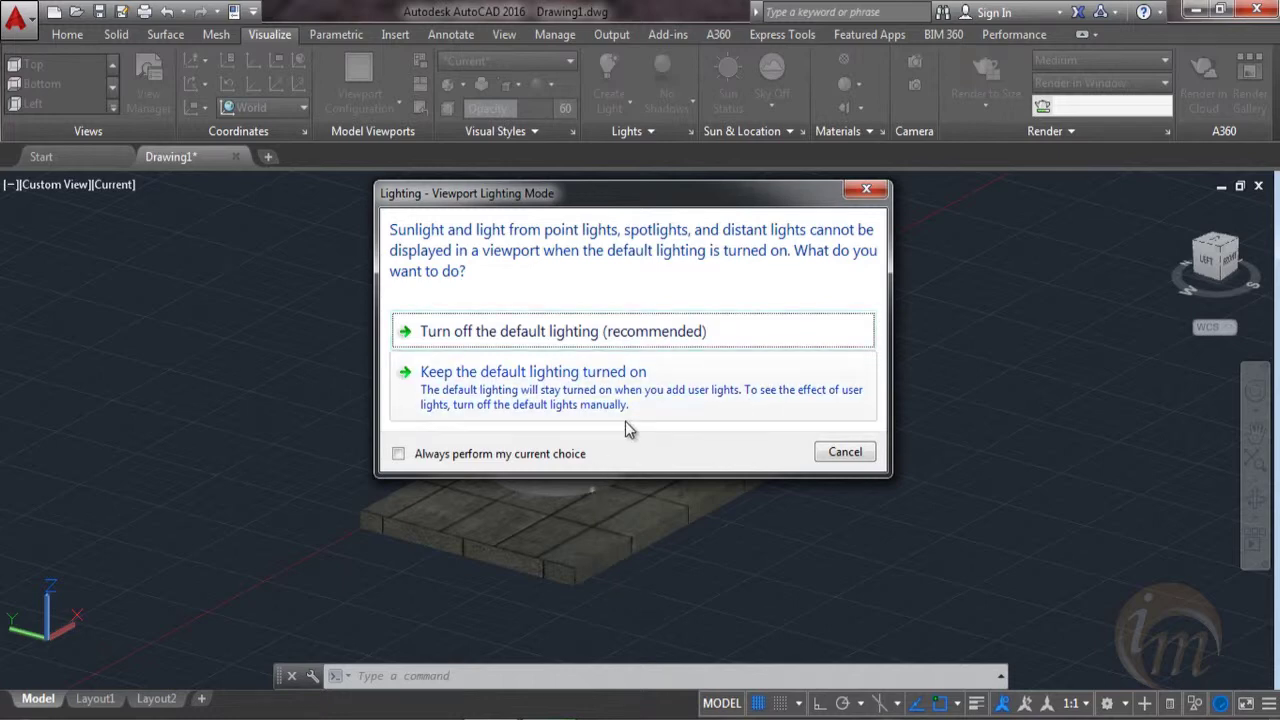
pyautogui.click(850, 455)
# Start creating a point light for the scene with the tiled slab and wooden block
pyautogui.moveTo(617, 358); pyautogui.dragTo(603, 352, button='middle')
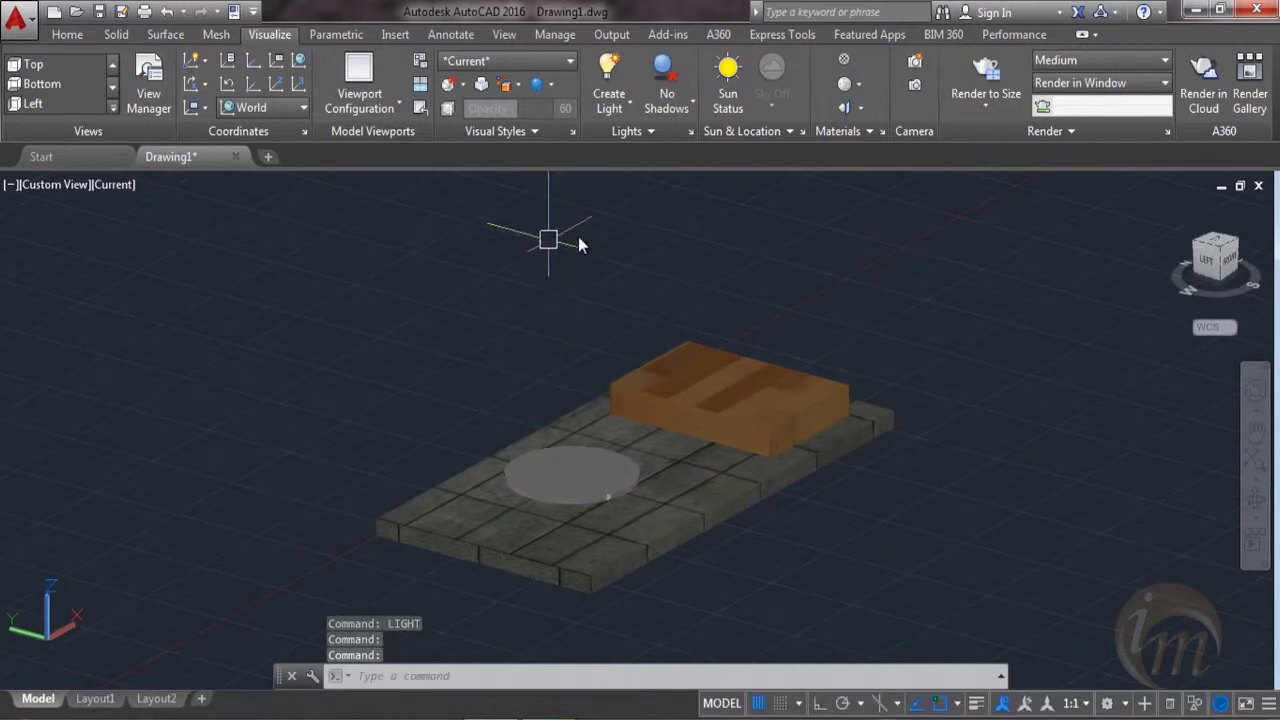
pyautogui.click(616, 112)
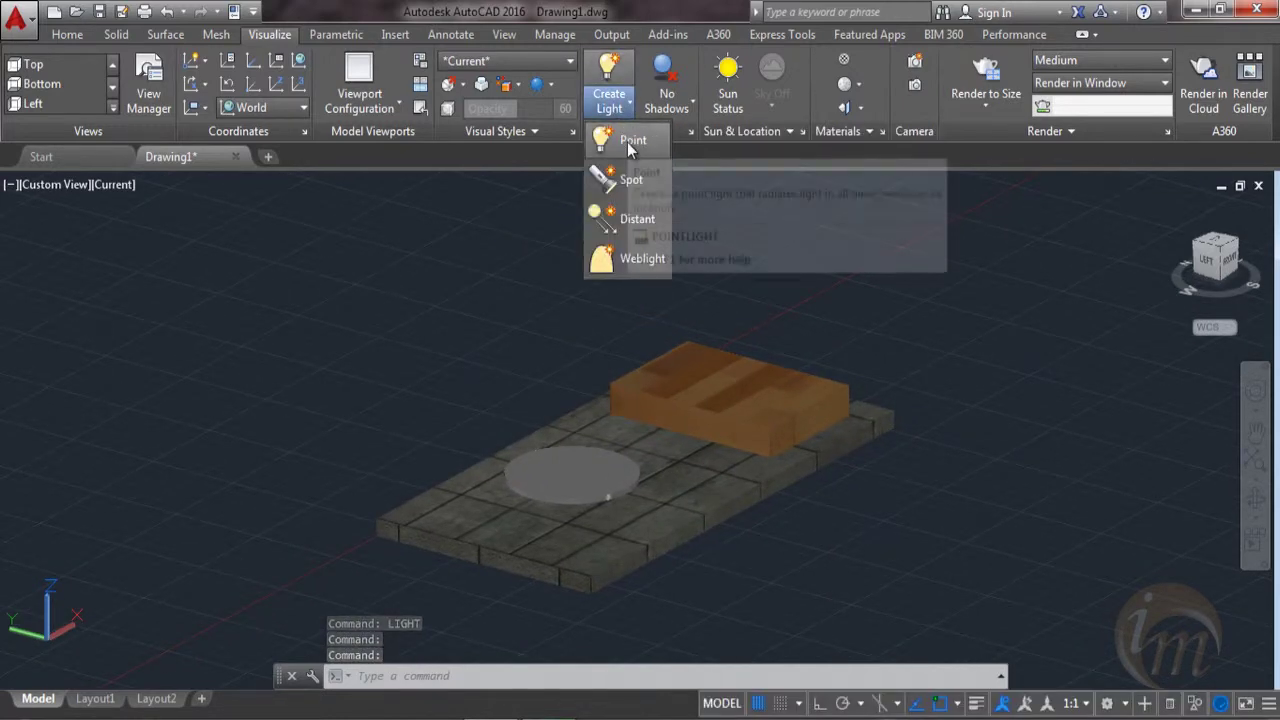